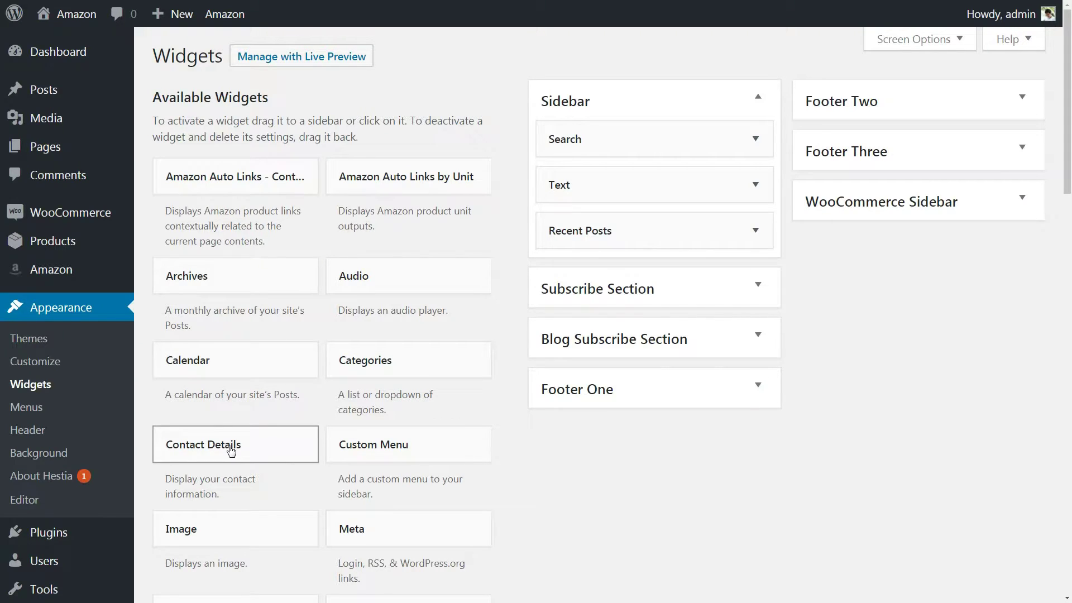
- Add Contact Details to the sidebar and install the Contact Widgets plugin
left_click_drag(231, 451, 652, 170)
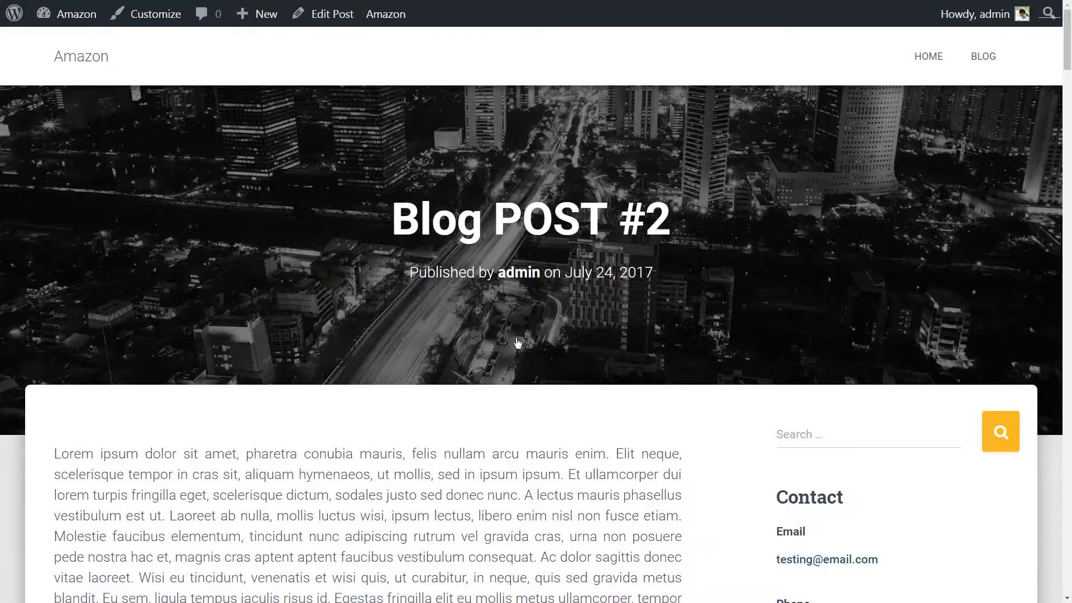
scroll(539, 337, "down", 4)
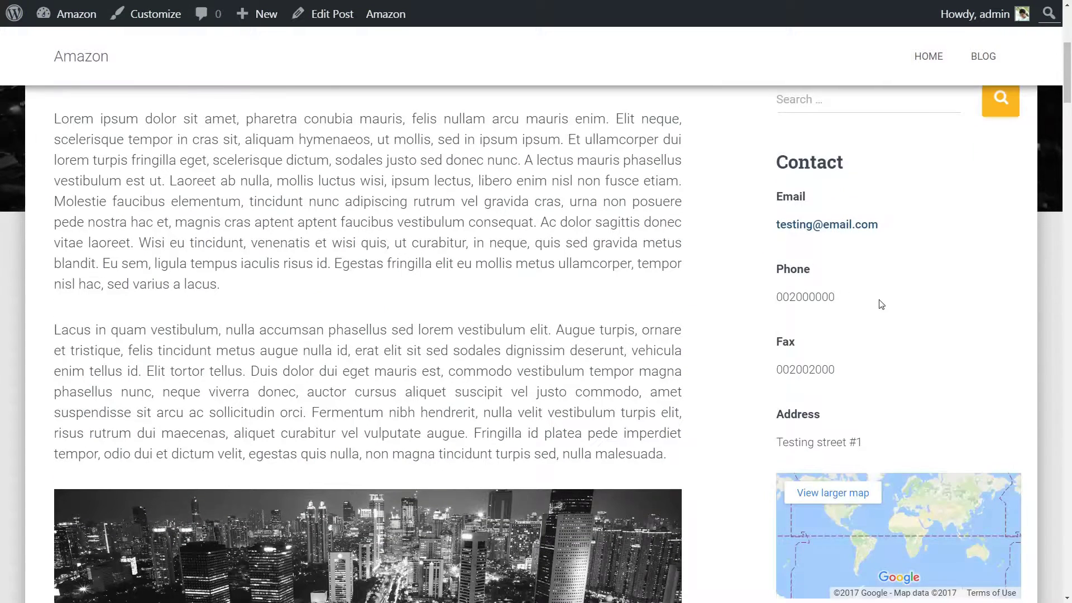
left_click_drag(846, 171, 777, 165)
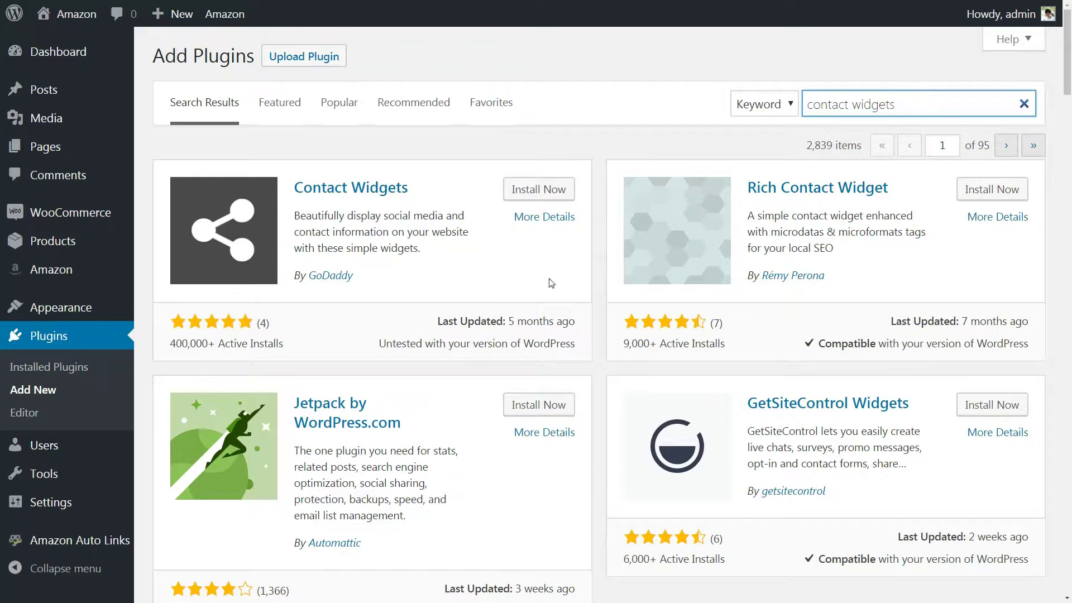
left_click(538, 189)
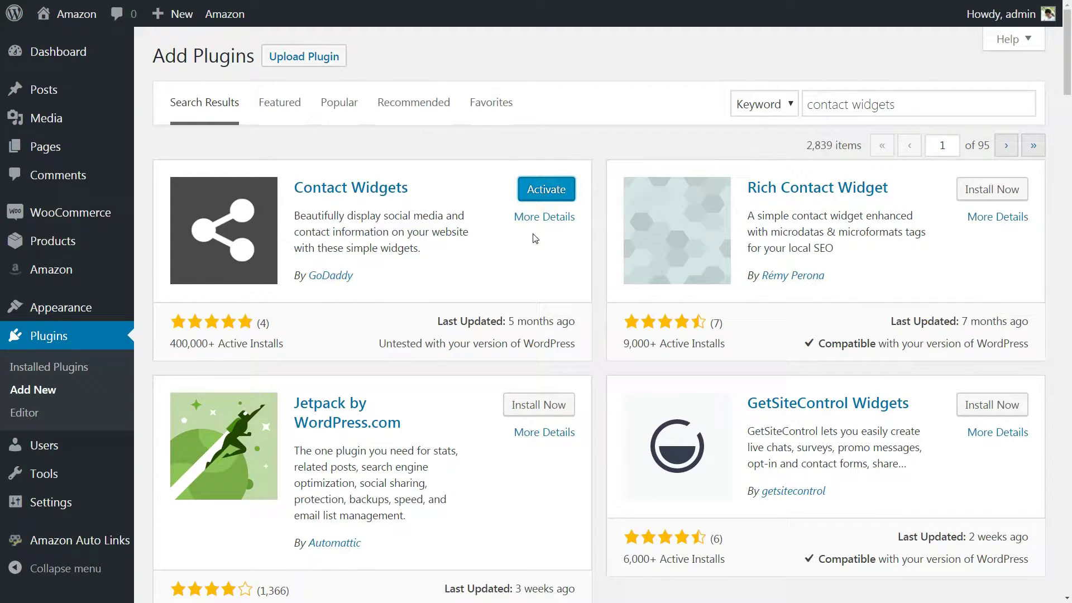
scroll(830, 321, "up", 2)
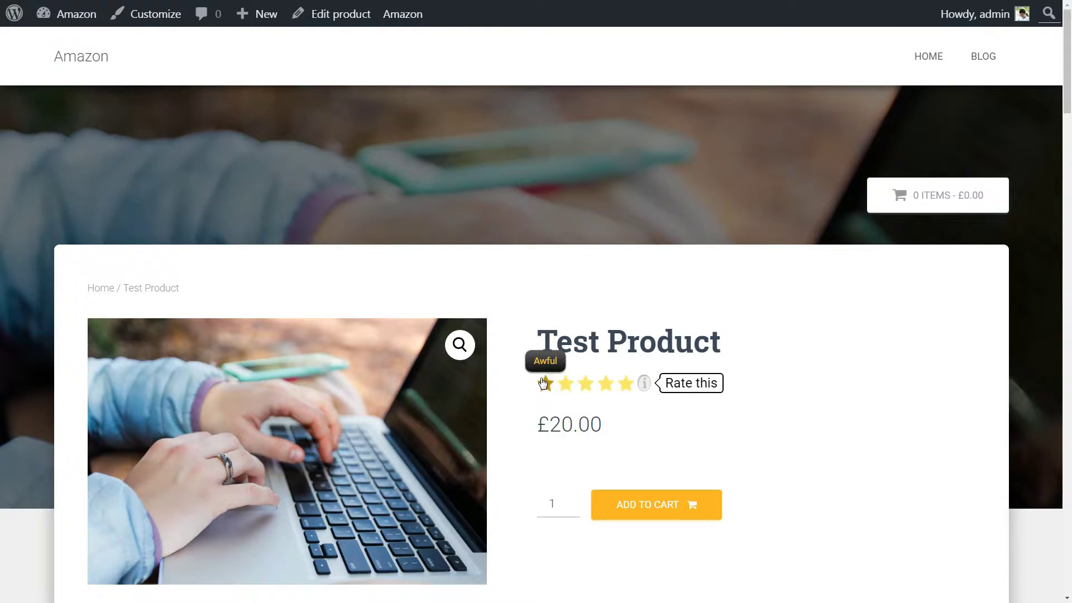
- Rate Test Product Excellent, then jump the free-themes video to the 0:28 Hestia Theme section
left_click(628, 384)
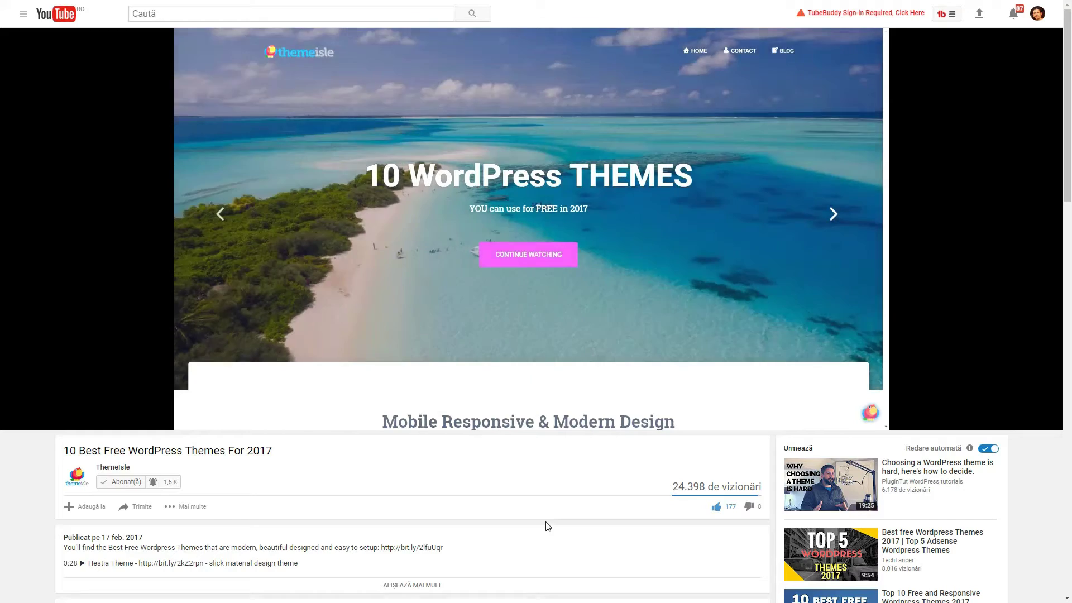
scroll(546, 527, "down", 2)
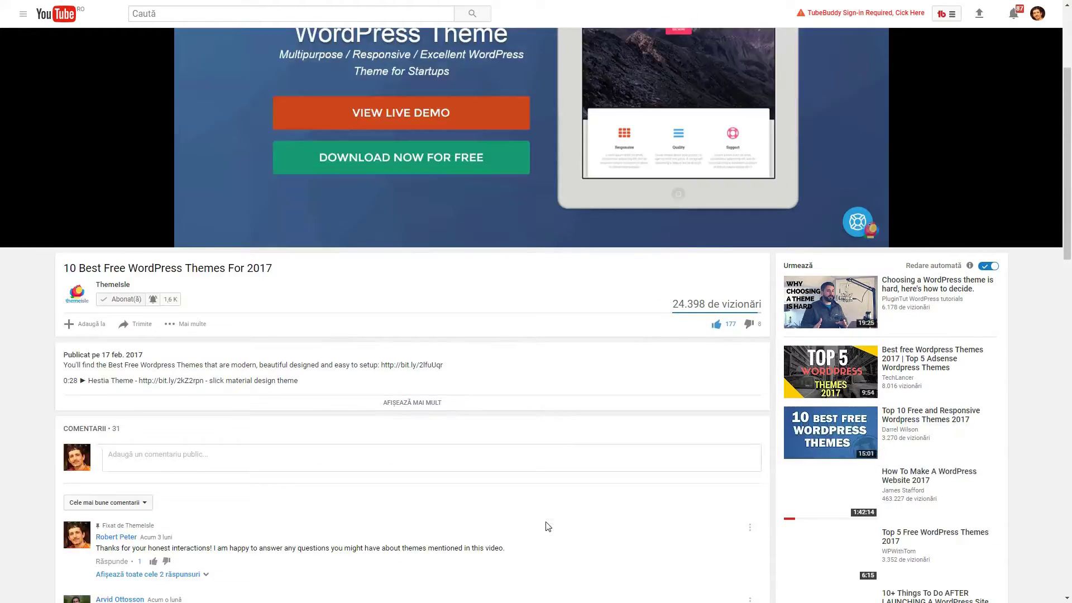
left_click(412, 398)
scroll(251, 335, "down", 1)
left_click(69, 284)
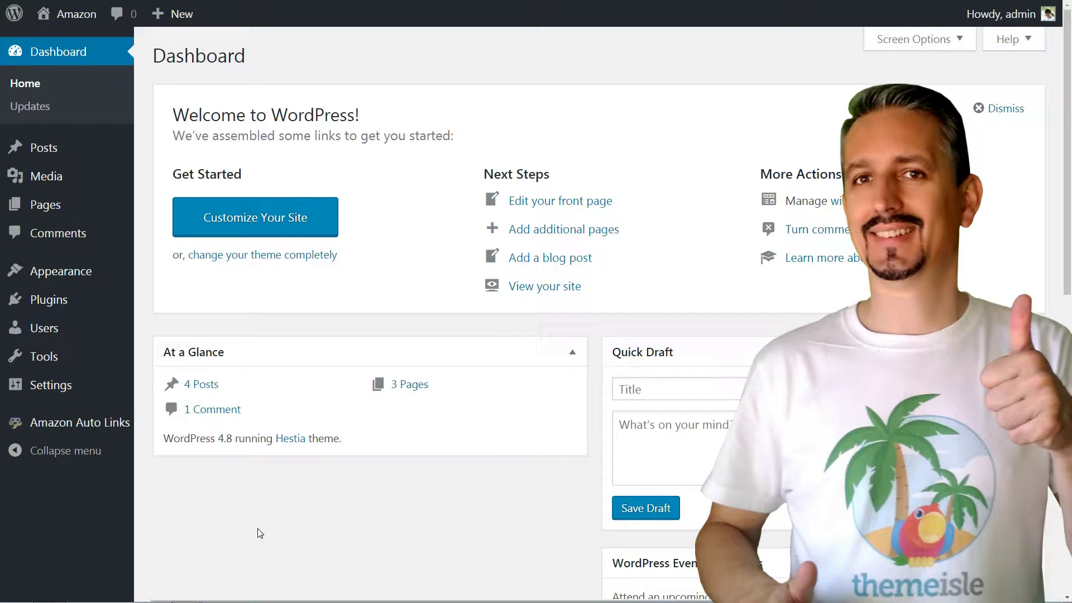
mouse_move(79, 423)
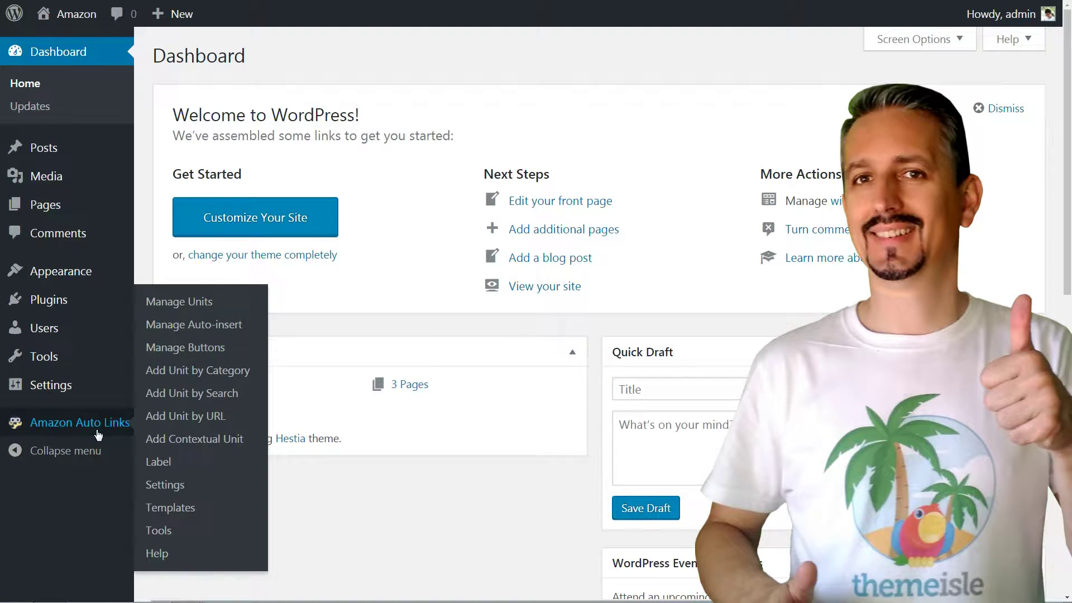
- Open Amazon Auto Links' Manage Auto-insert list from the admin sidebar
left_click(200, 332)
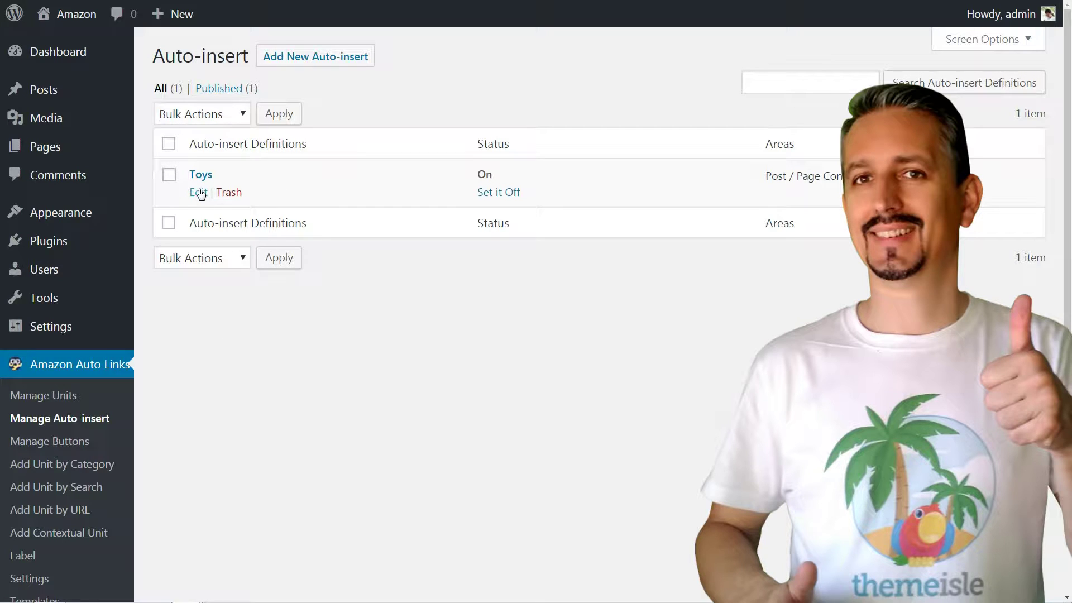
mouse_move(664, 24)
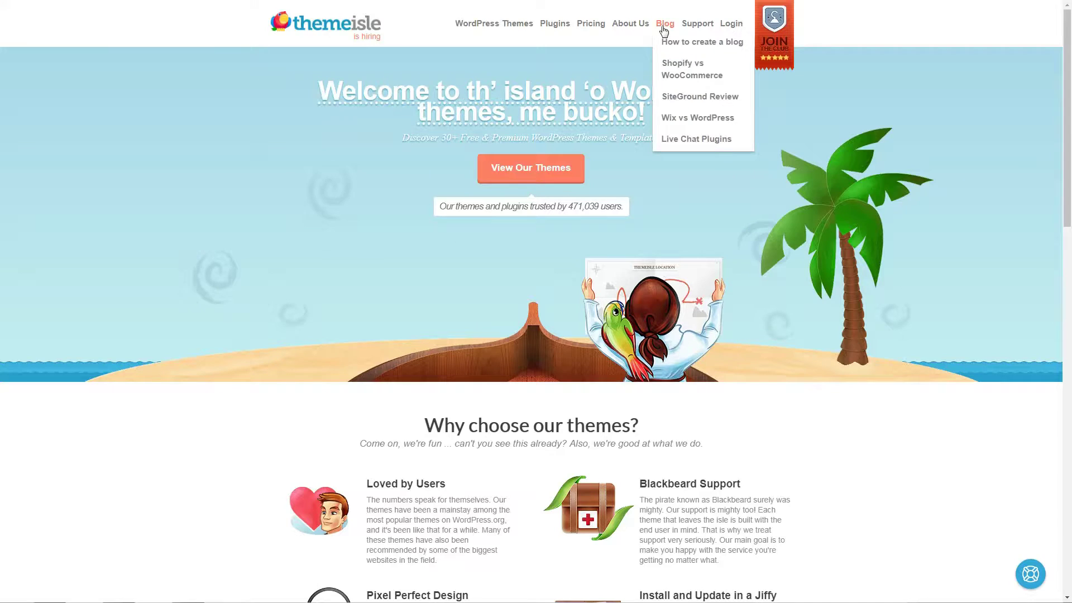
- Go to the ThemeIsle Blog page and scroll to the interview post
left_click(663, 30)
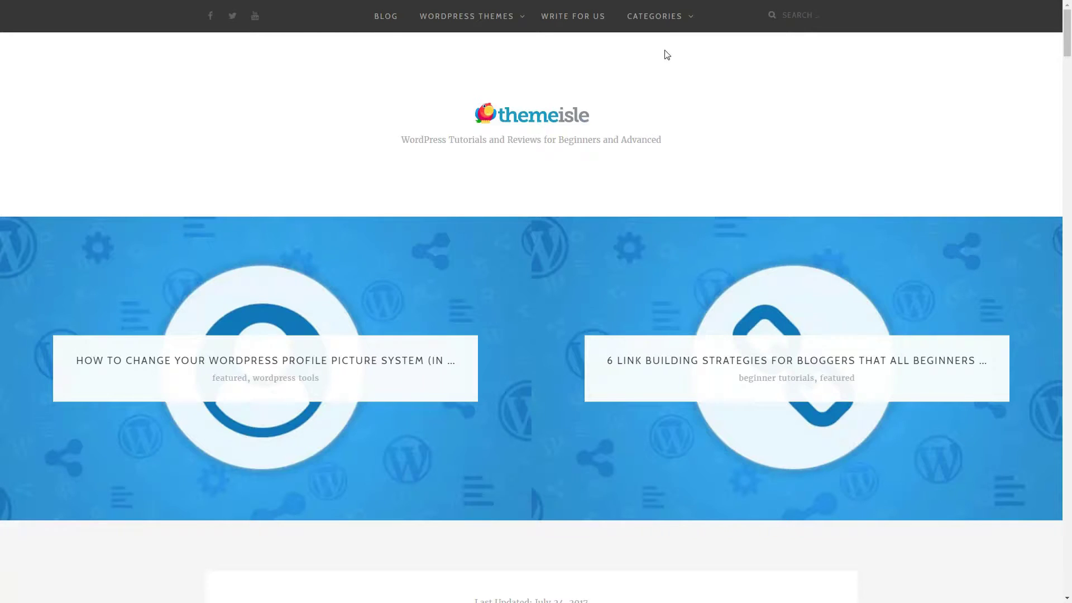
scroll(743, 233, "down", 5)
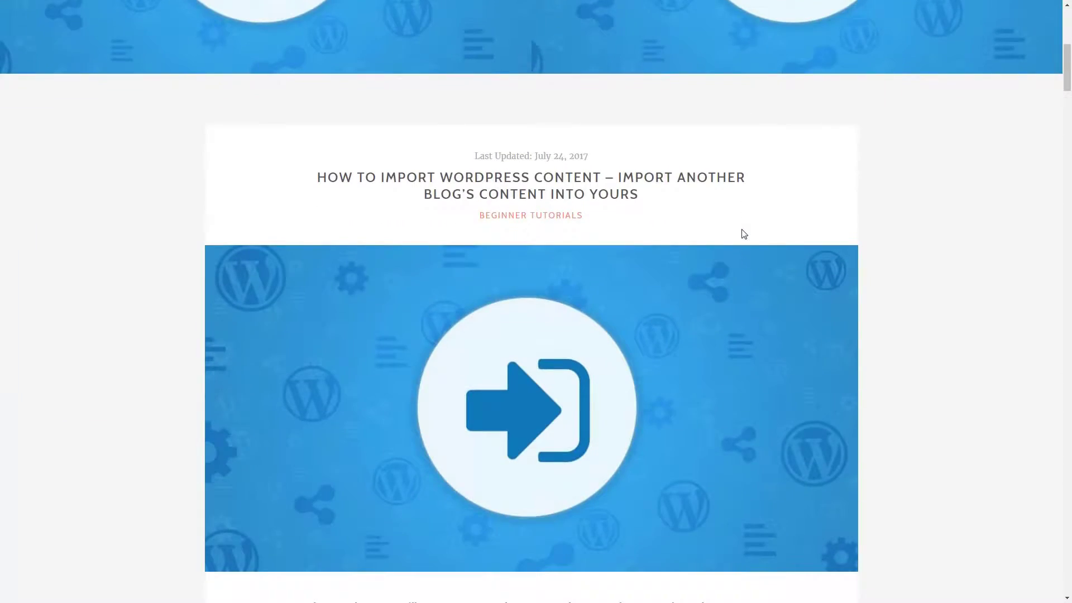
scroll(743, 233, "down", 2)
scroll(743, 234, "down", 3)
scroll(744, 234, "down", 4)
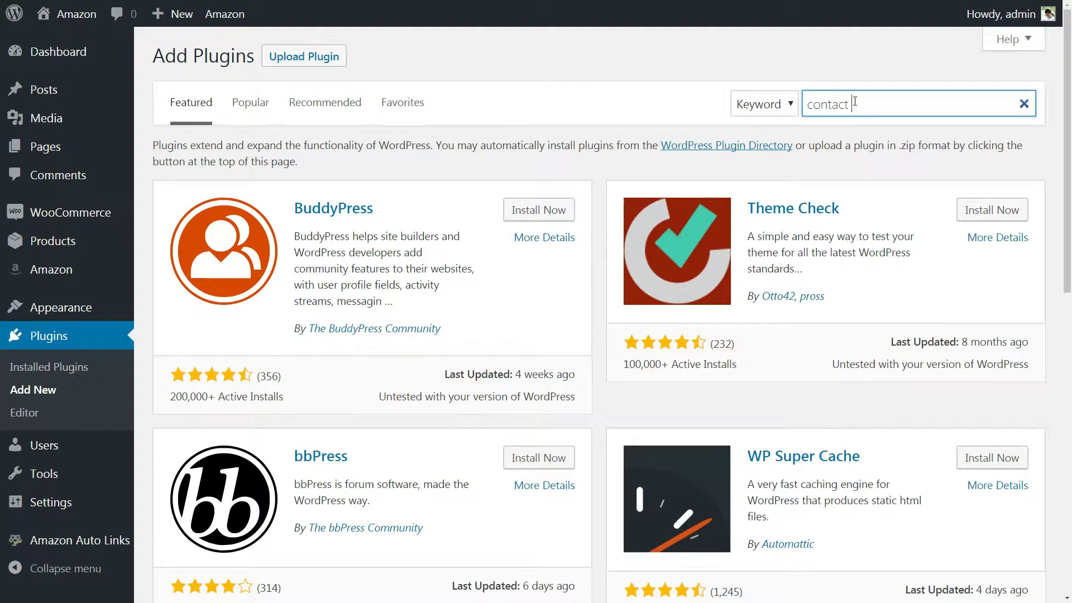
type("idgets")
- Install and activate GoDaddy's Contact Widgets plugin from the 'contact widgets' search results
left_click(532, 190)
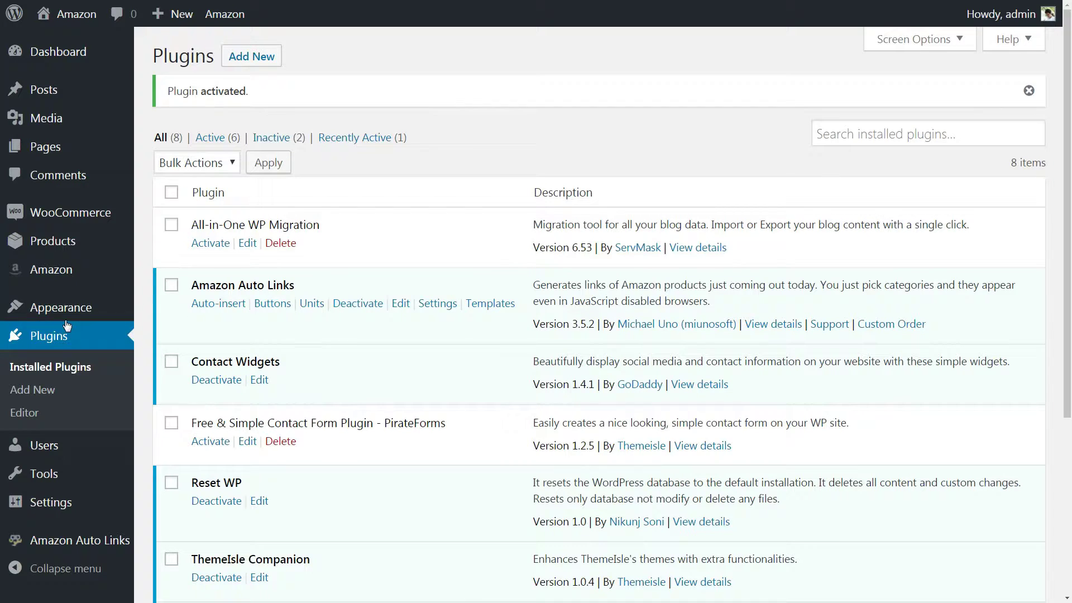
mouse_move(61, 307)
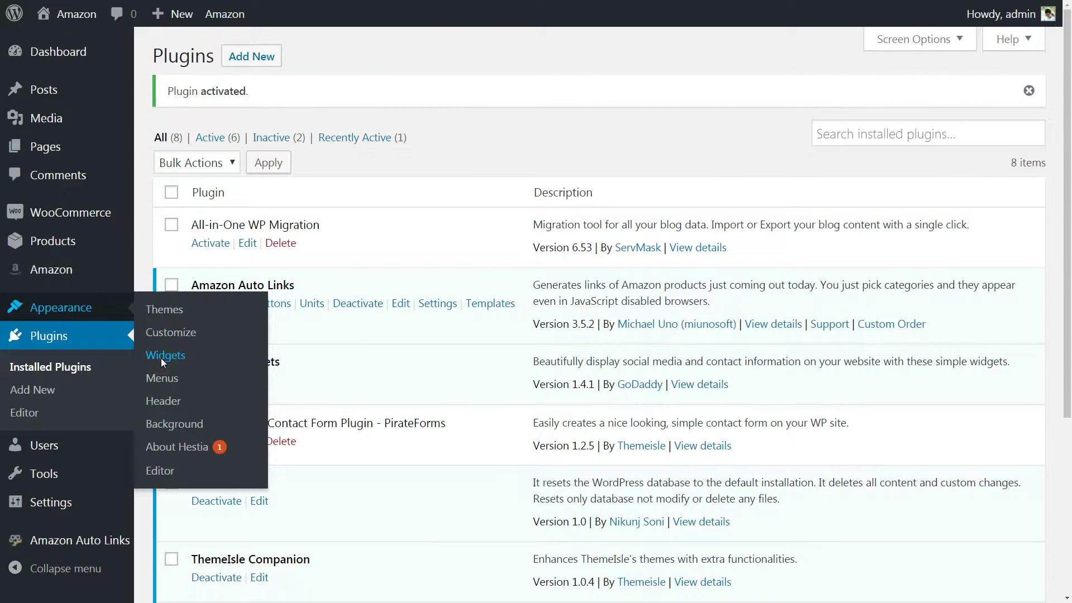
- Add a Contact Details widget to the sidebar and enter its title
left_click(161, 358)
left_click_drag(203, 444, 648, 163)
left_click(610, 242)
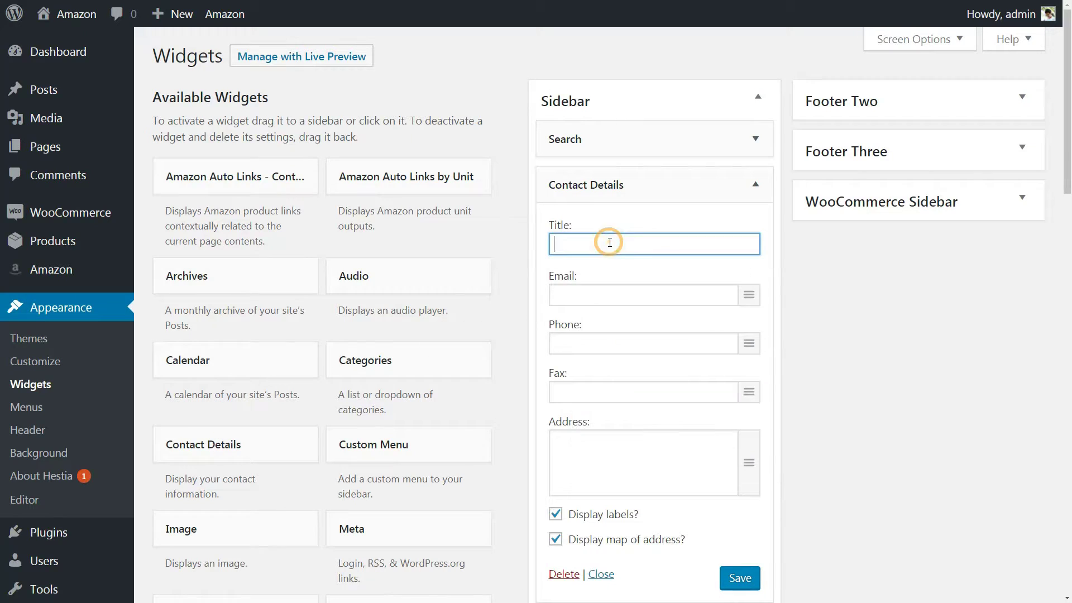
type("Contact")
- Fill in the widget's email, phone, fax and address, save, and view Blog POST #2
key("Tab")
type("testing@email.com")
key("Tab")
type("00")
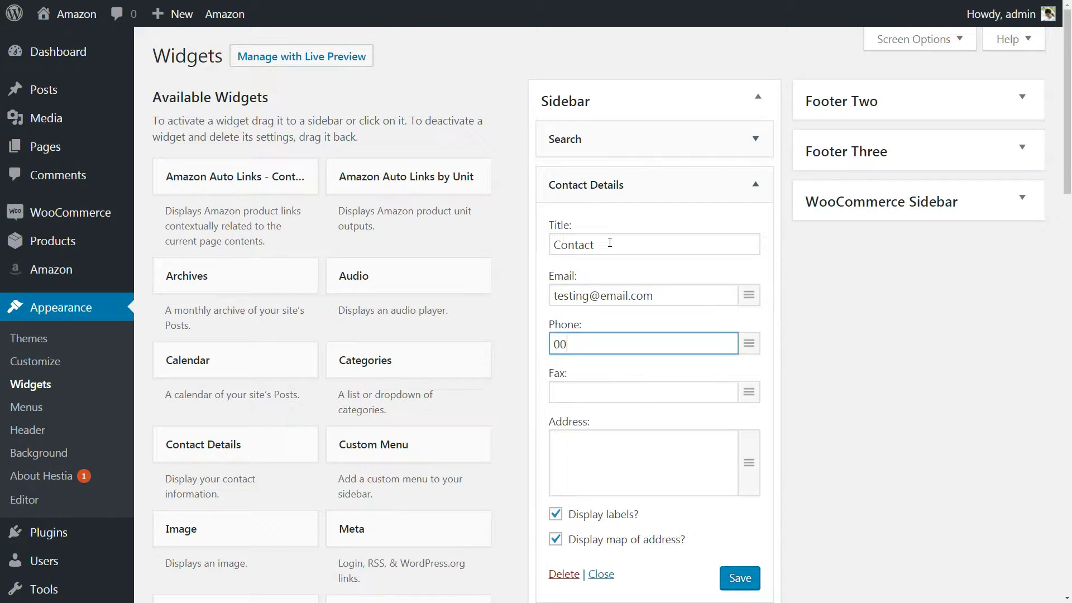
type("2000000")
key("Tab")
type("002002000")
key("Tab")
type("Testing street")
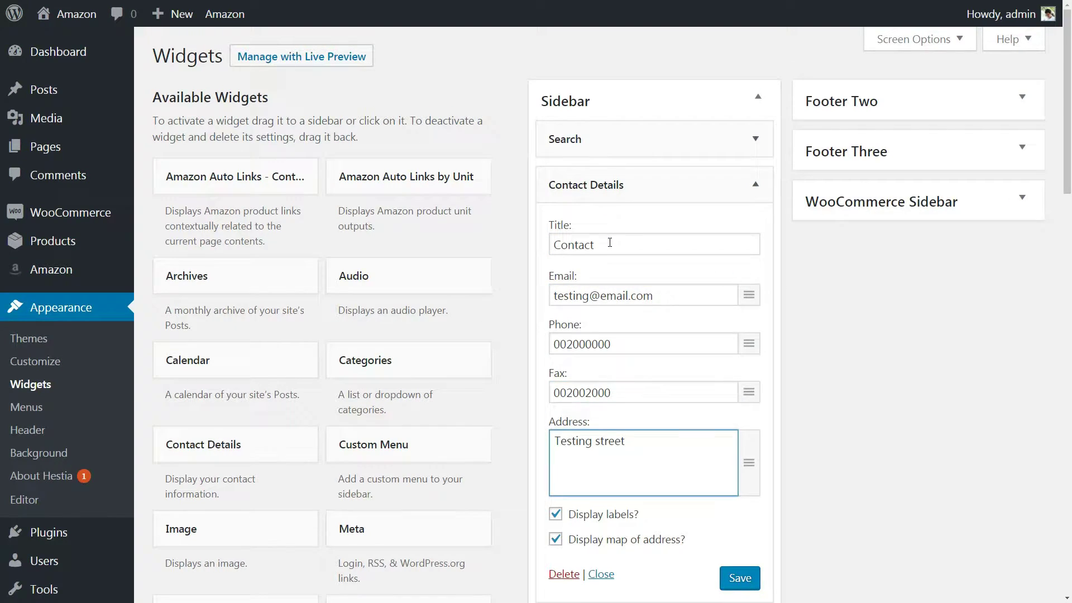
type(" #1")
scroll(612, 282, "down", 1)
scroll(612, 283, "down", 1)
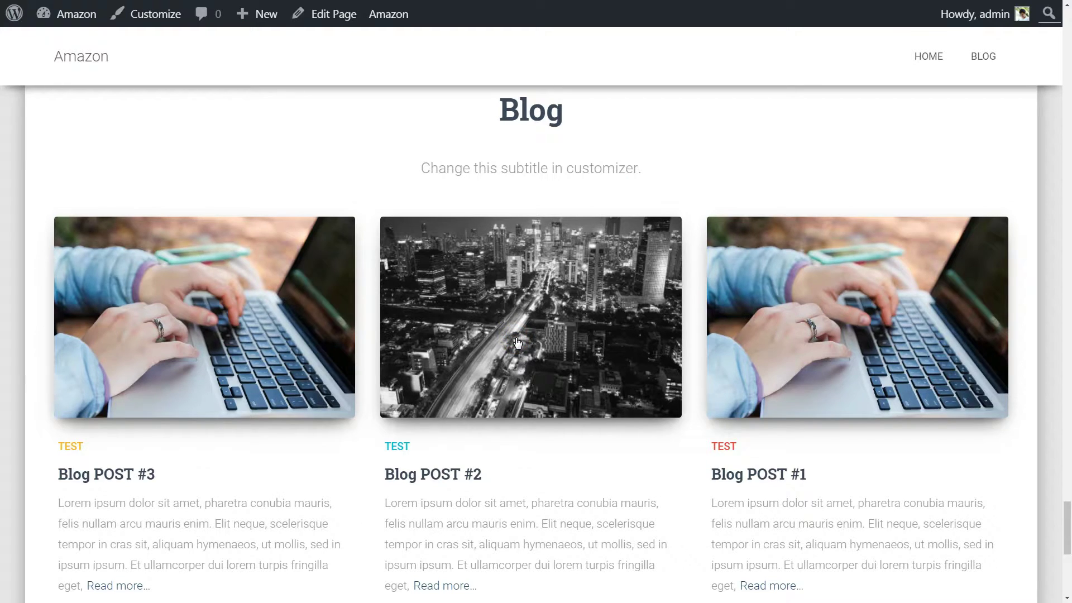
left_click(518, 343)
scroll(530, 335, "down", 2)
scroll(539, 334, "down", 2)
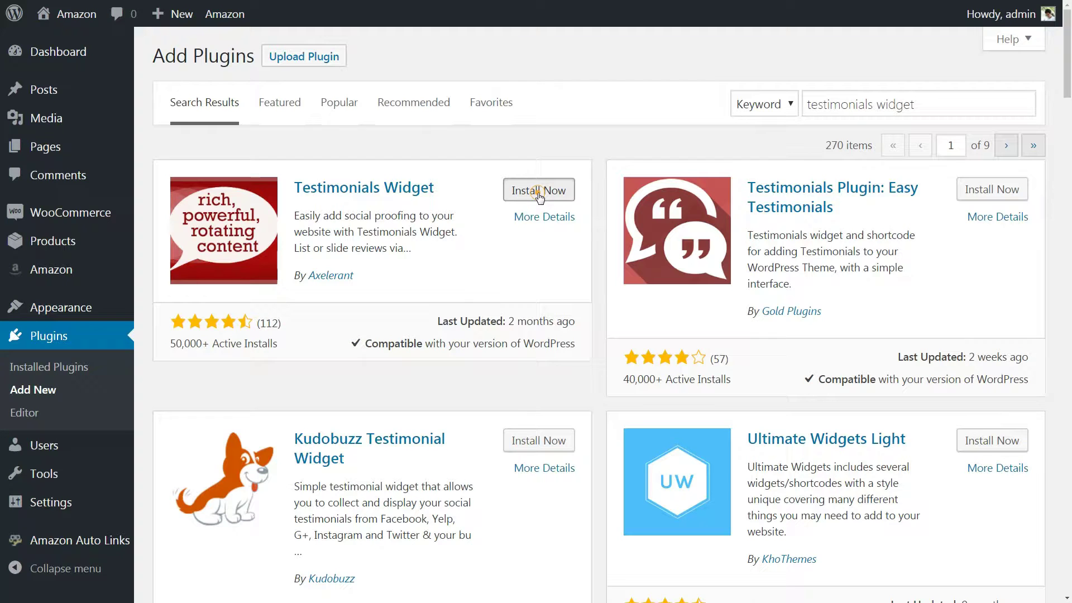
- Install Testimonials Widget and place the Testimonials Slider above Contact Details in the sidebar
left_click(536, 188)
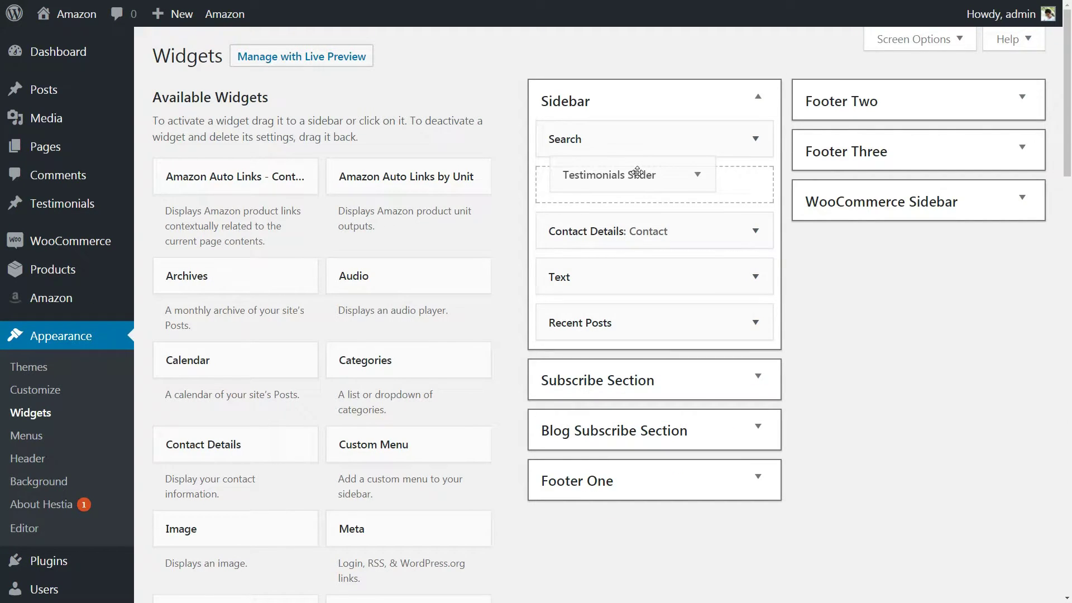
left_click_drag(636, 175, 645, 173)
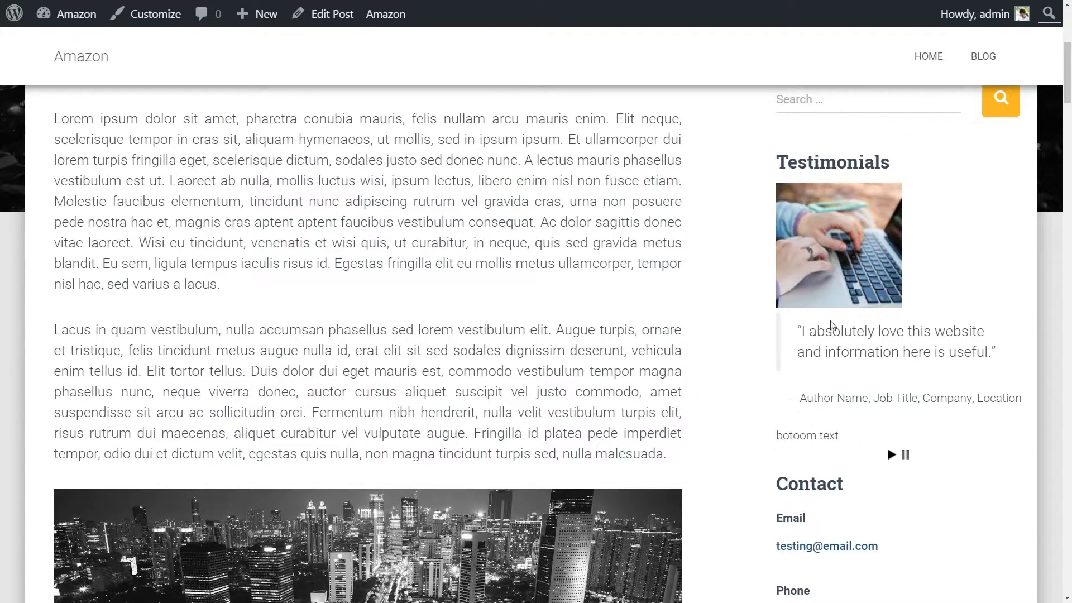
scroll(831, 325, "up", 1)
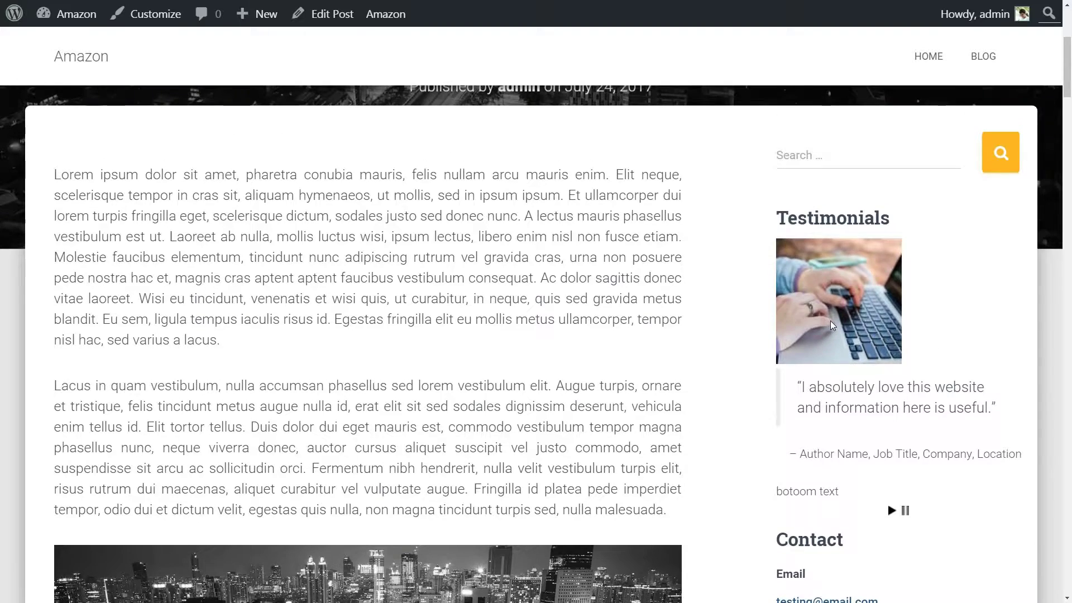
scroll(829, 325, "up", 1)
scroll(831, 325, "up", 1)
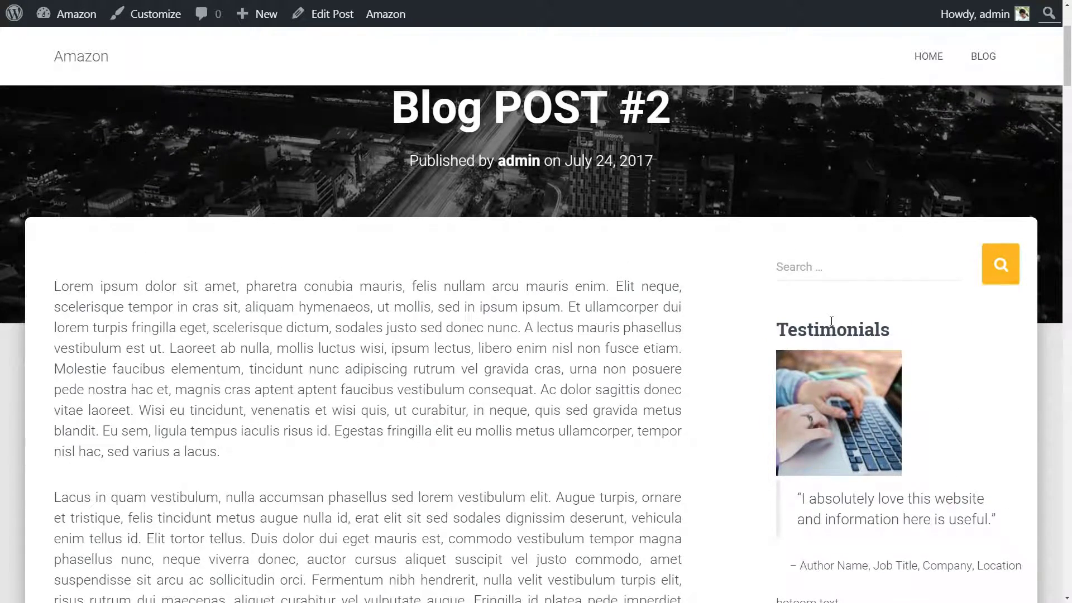
scroll(831, 324, "up", 1)
scroll(832, 321, "down", 1)
scroll(831, 321, "up", 1)
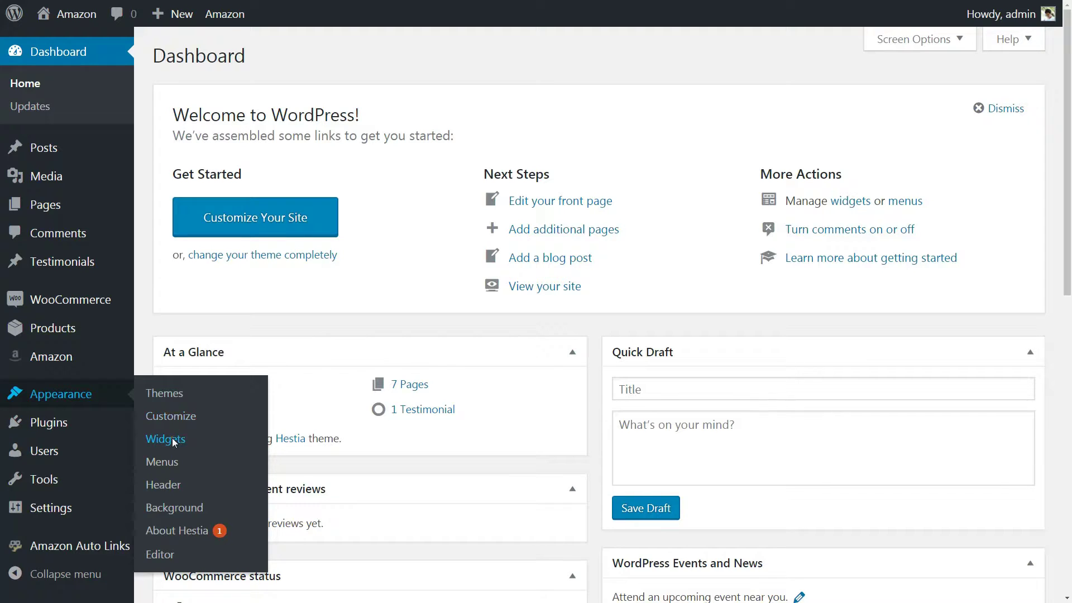
- Replace the sidebar's Recent Posts widget with Recent Posts With Thumbnails and install that plugin
left_click(165, 440)
left_click_drag(637, 182, 637, 188)
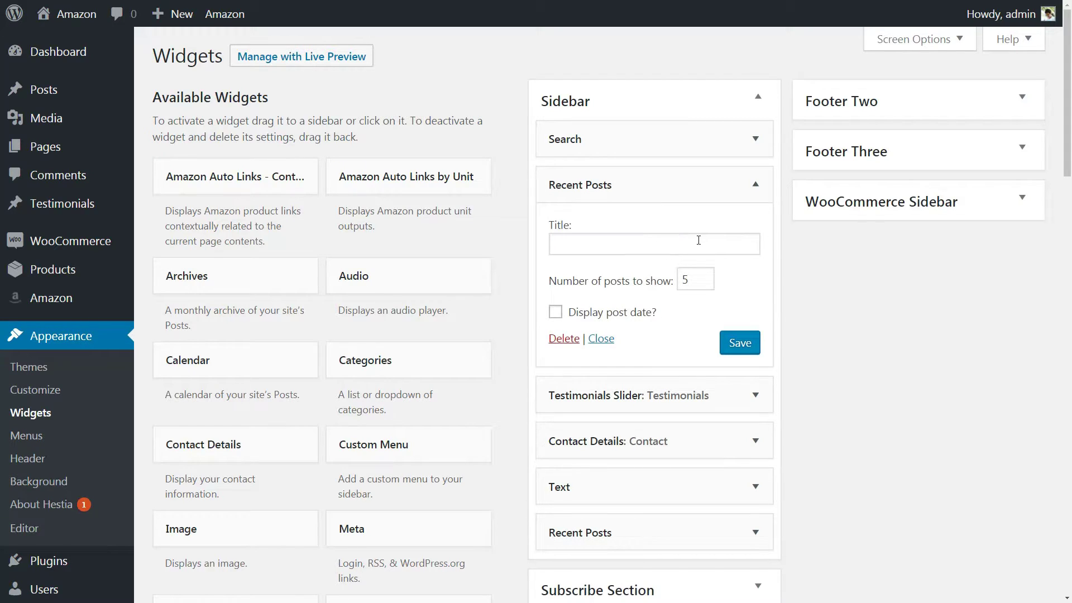
left_click(561, 338)
scroll(358, 356, "down", 4)
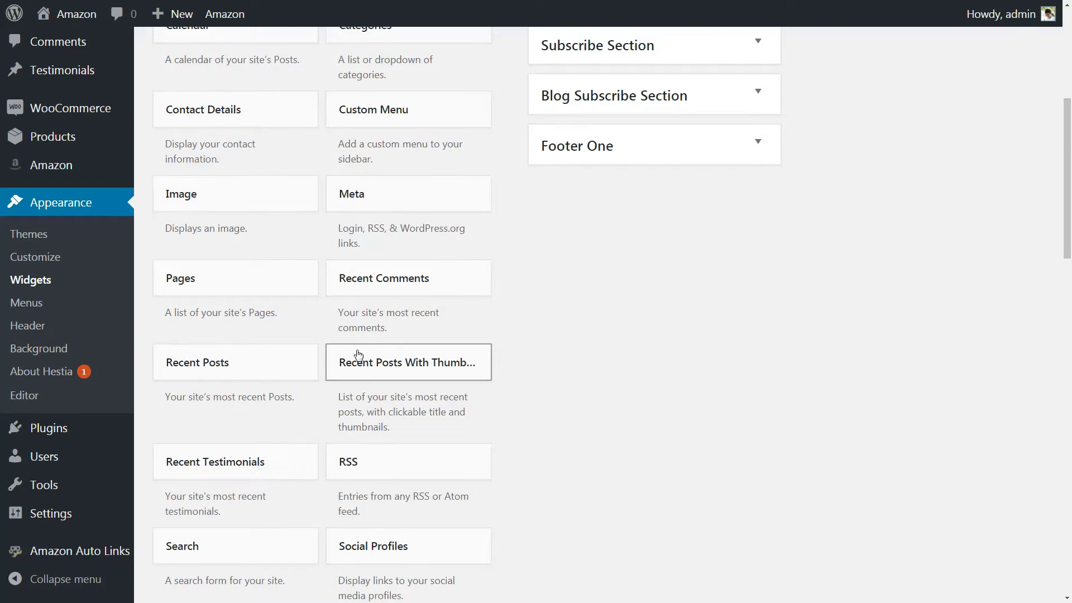
mouse_move(381, 359)
left_mouse_down()
mouse_move(592, 189)
mouse_move(611, 188)
left_mouse_up()
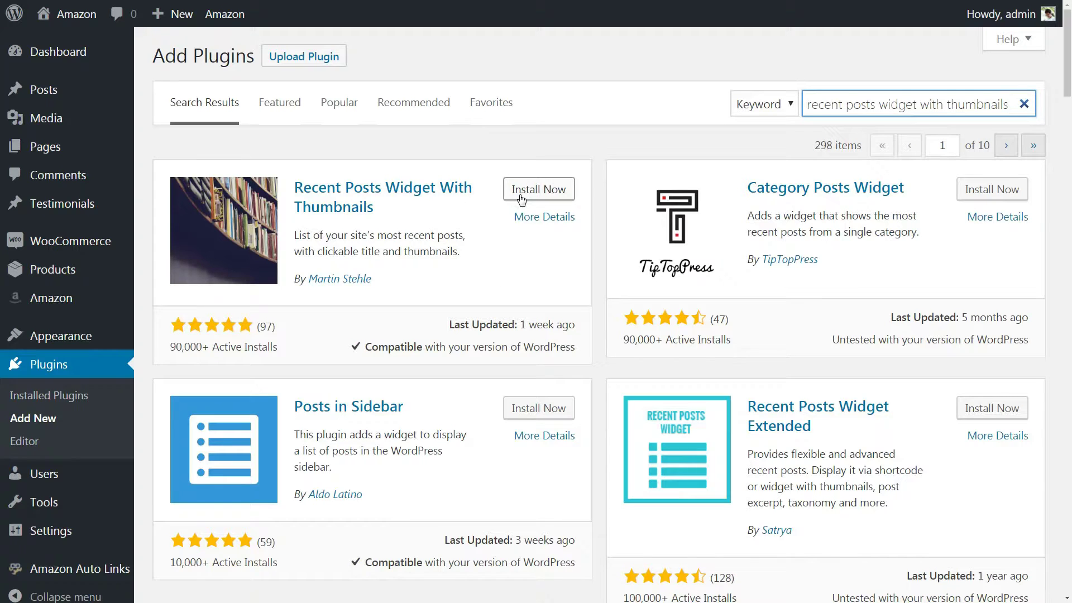
left_click(538, 189)
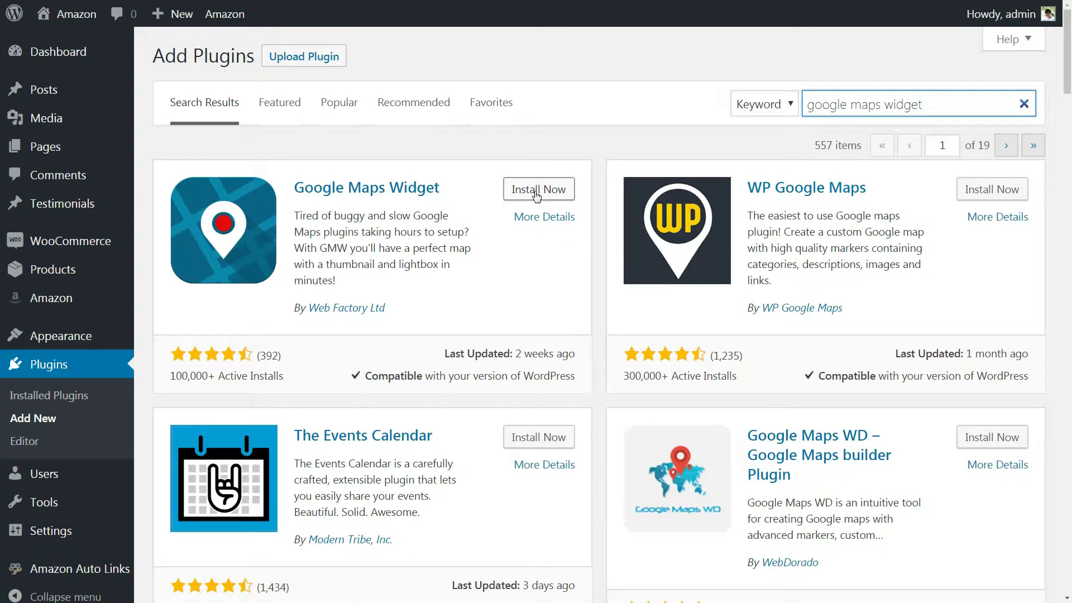
- Install Google Maps Widget, place it below Search in the sidebar, and save its New York map
left_click(541, 189)
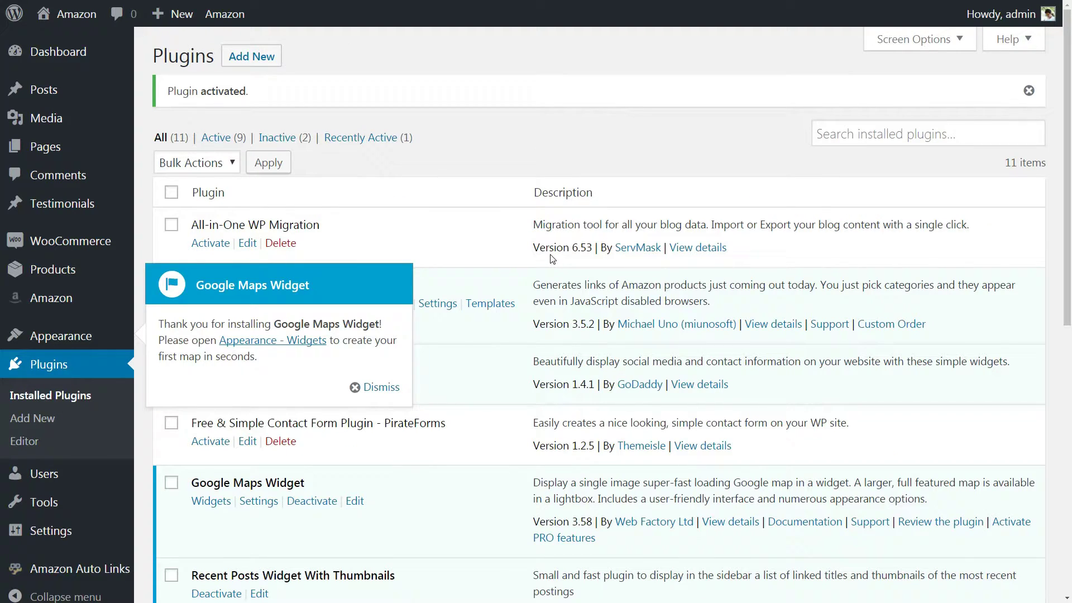
left_click(290, 344)
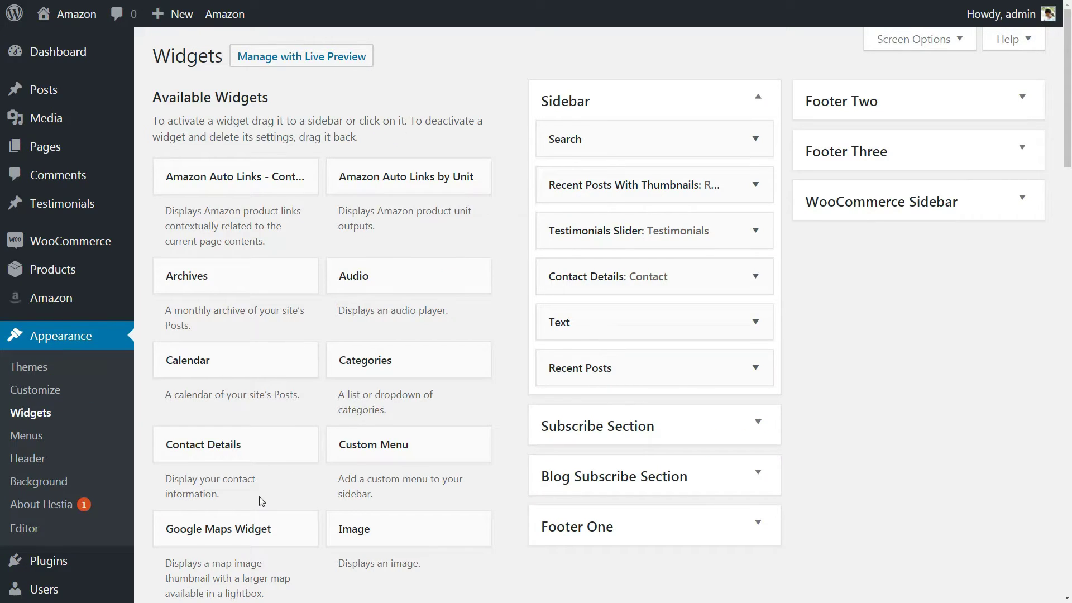
left_click_drag(235, 530, 618, 176)
scroll(670, 293, "down", 3)
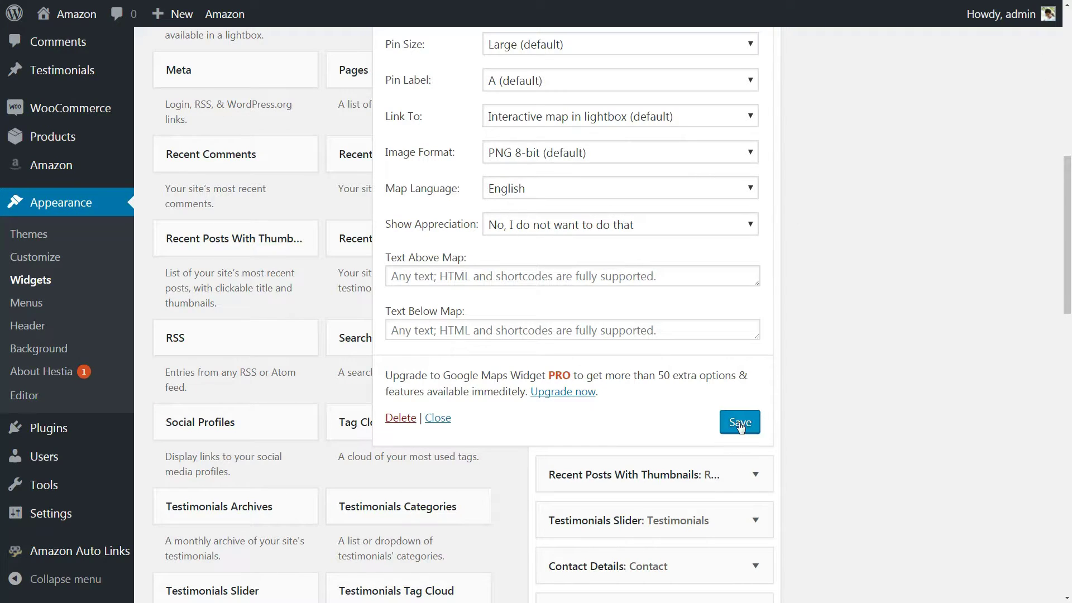
left_click(741, 423)
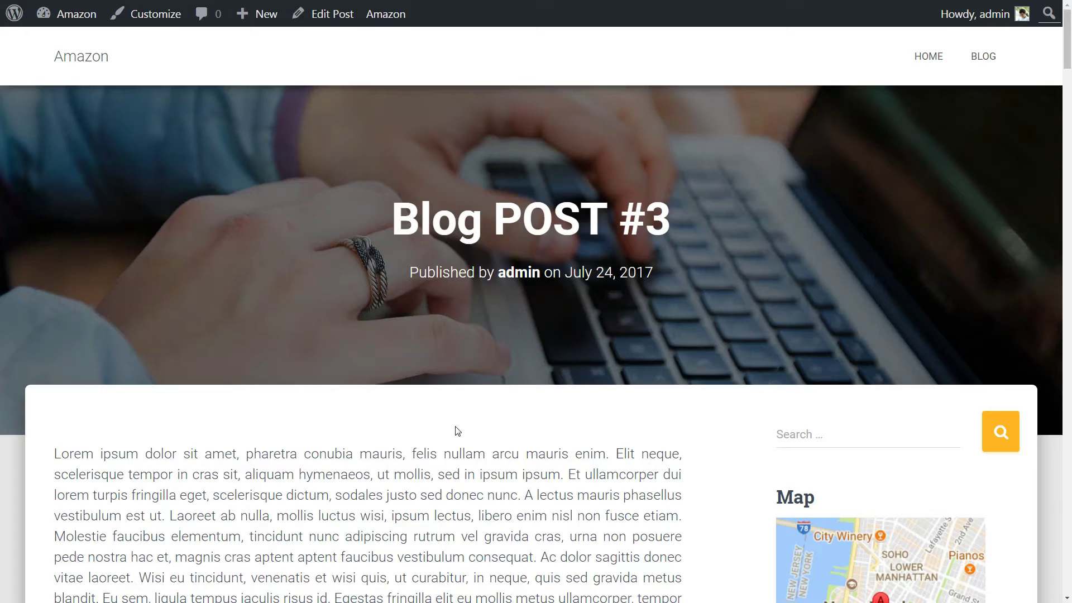
scroll(455, 429, "down", 1)
scroll(455, 429, "down", 2)
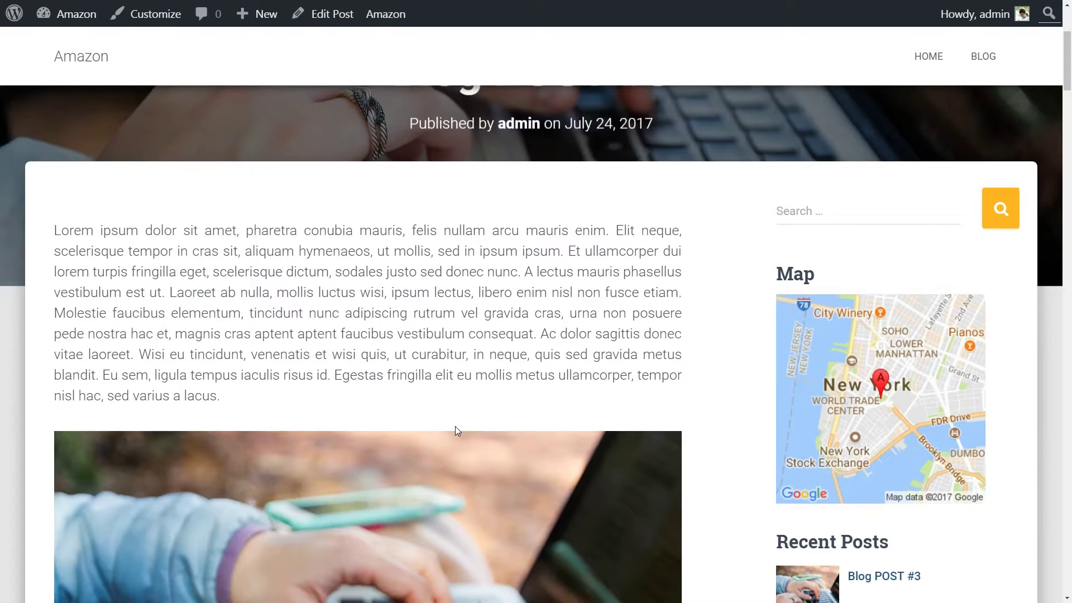
scroll(455, 426, "up", 2)
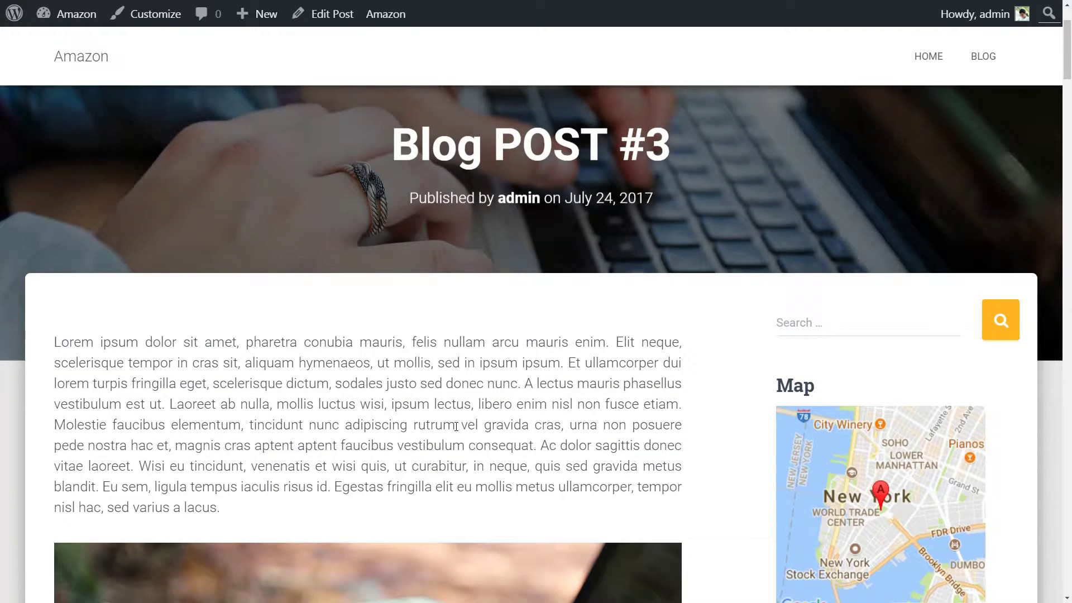
scroll(455, 427, "down", 1)
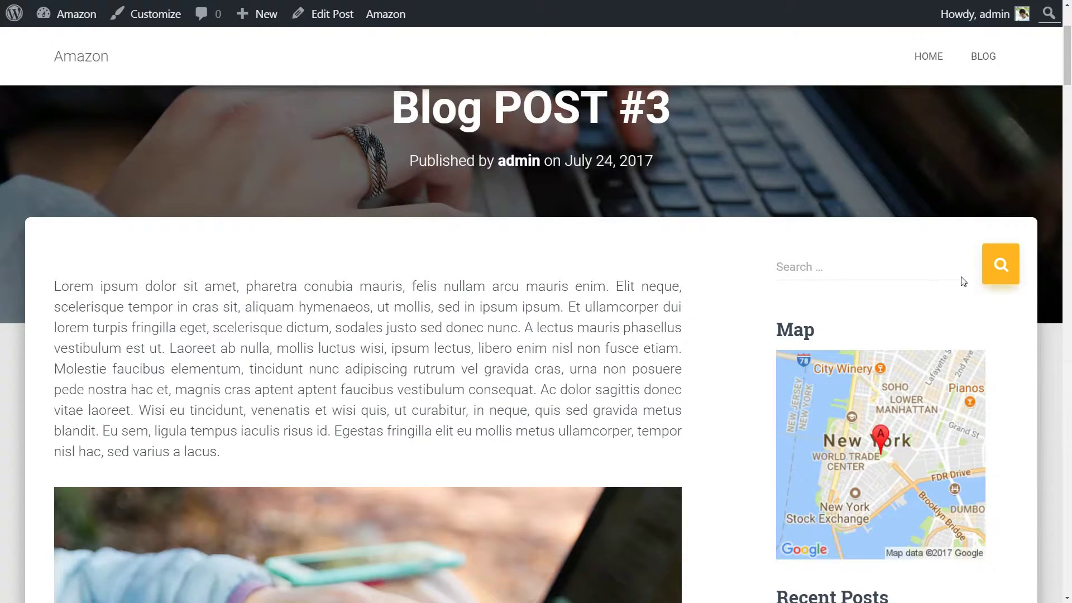
scroll(898, 300, "down", 2)
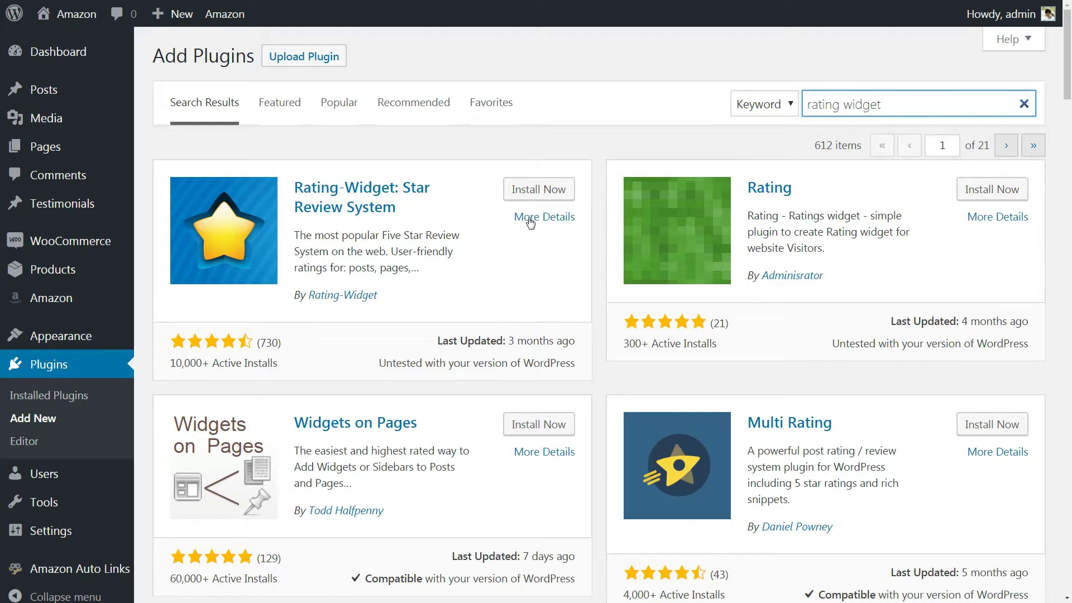
- Install Rating-Widget, connect it via 'OK - I'm in!', save settings, and give Test Product five stars
left_click(539, 190)
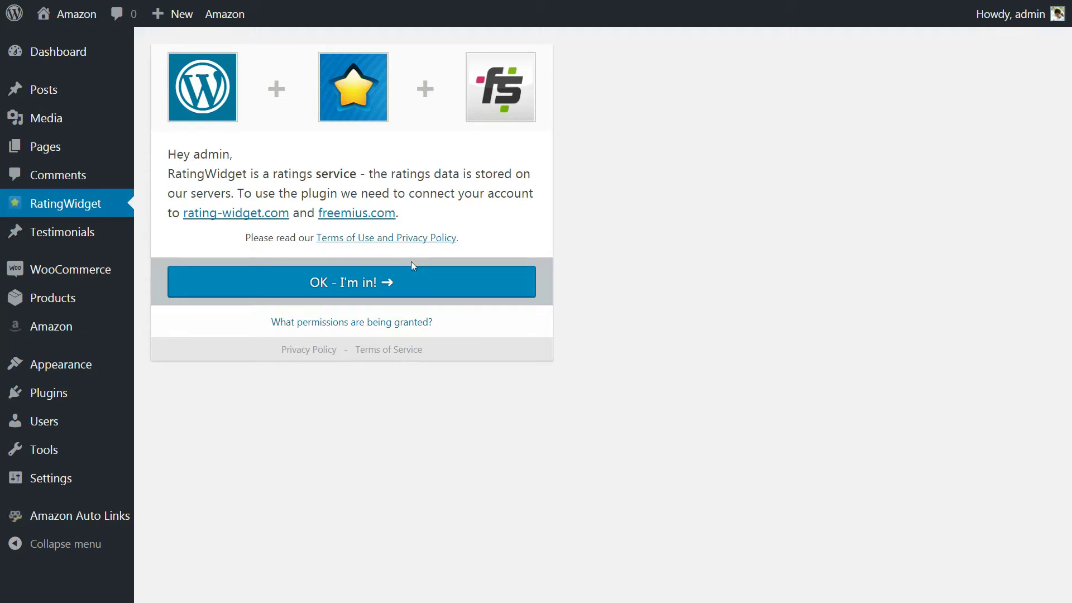
left_click(337, 285)
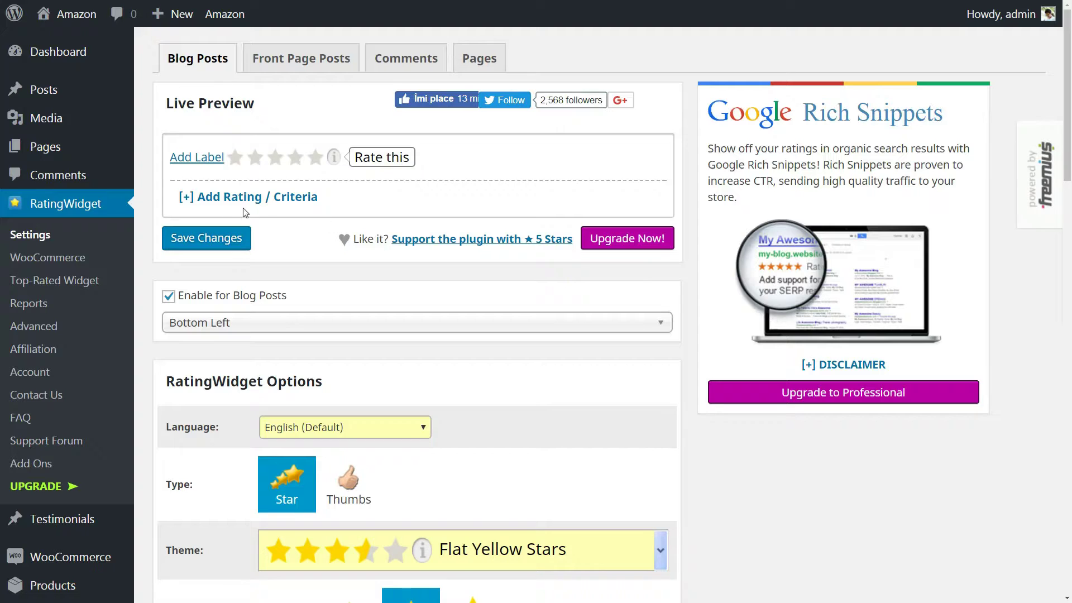
left_click(218, 236)
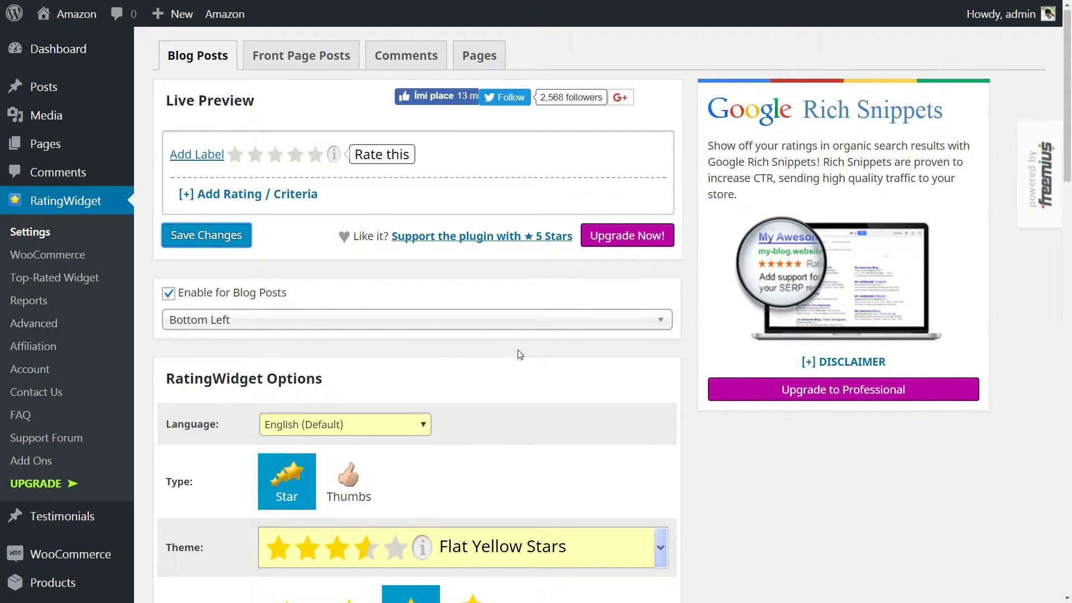
scroll(518, 355, "down", 3)
scroll(518, 354, "down", 5)
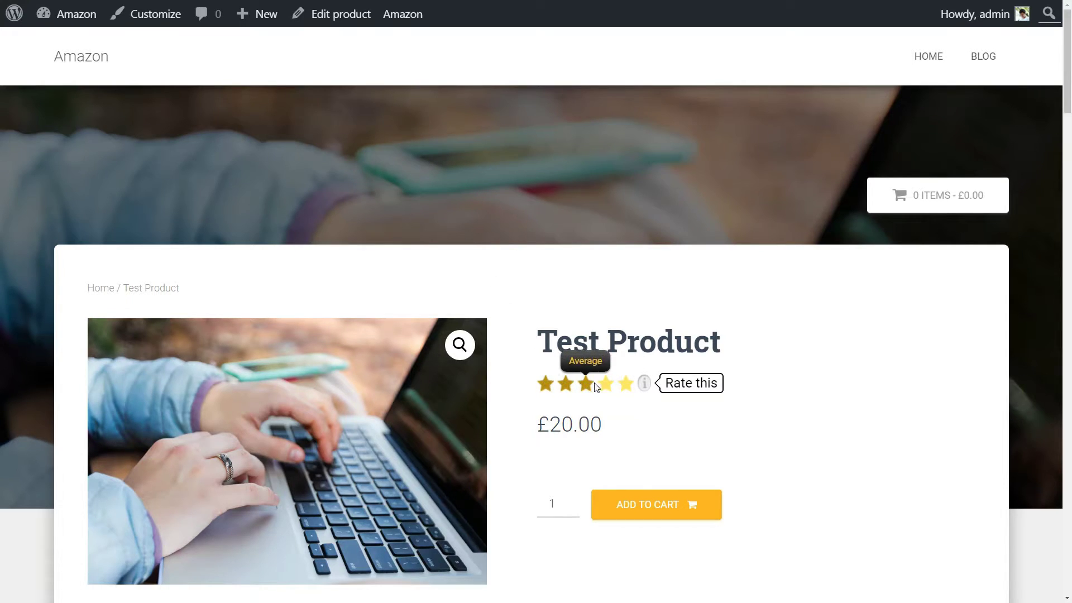
left_click(627, 384)
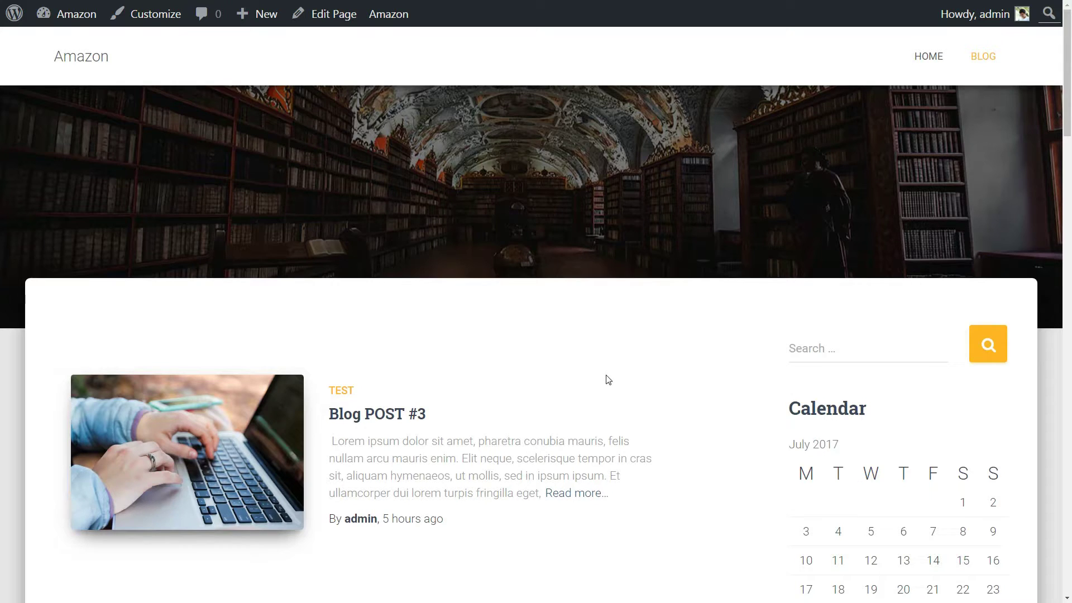
scroll(609, 377, "down", 2)
- Open the archive of posts from July 24 in the sidebar calendar
left_click(803, 450)
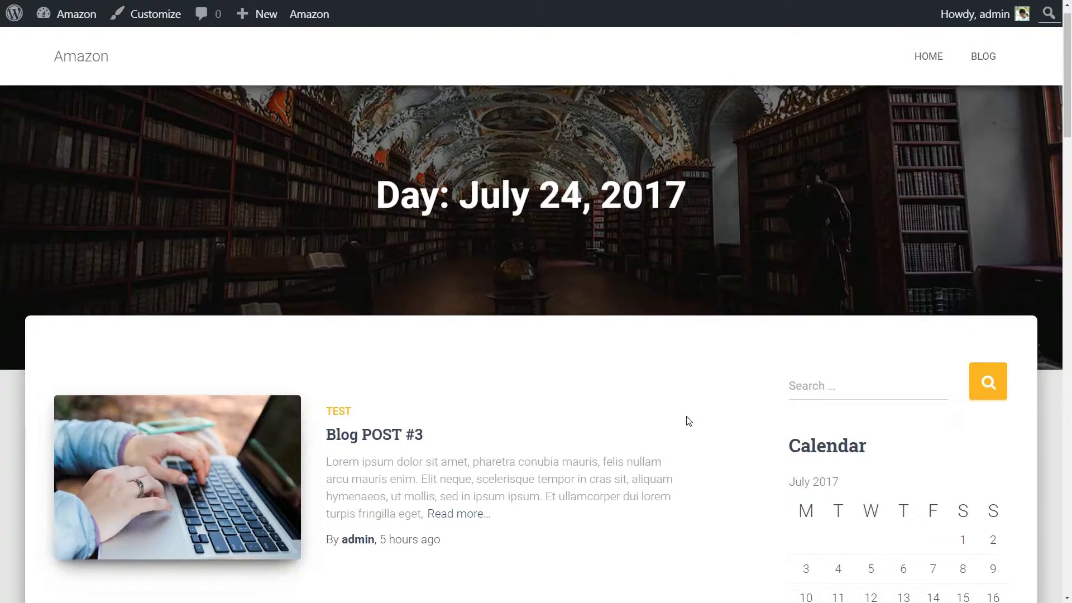
scroll(687, 422, "down", 5)
scroll(687, 422, "down", 3)
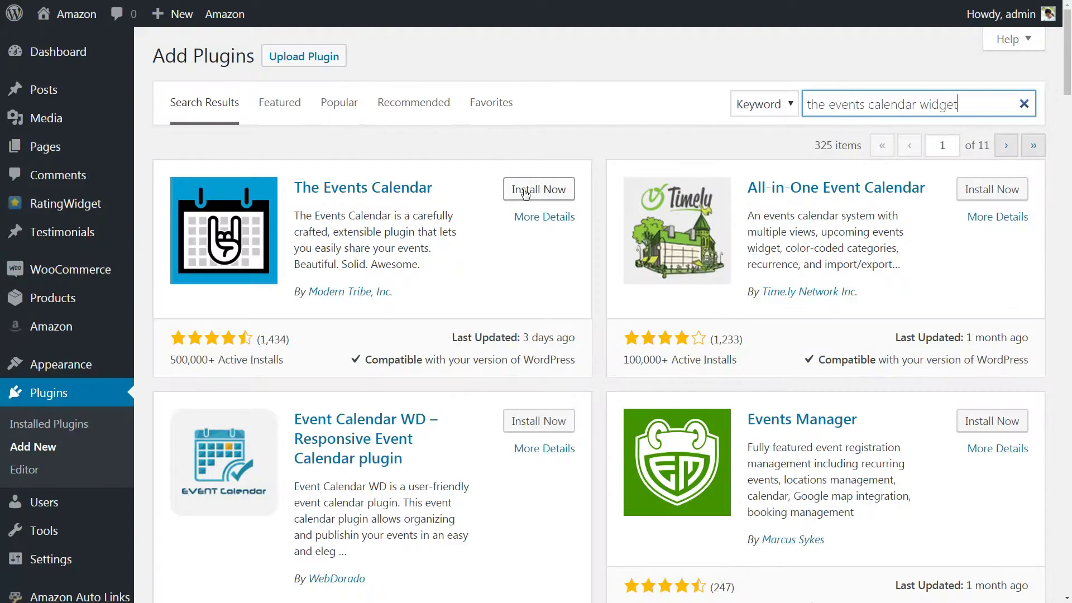
- Install The Events Calendar plugin from the search results
left_click(524, 187)
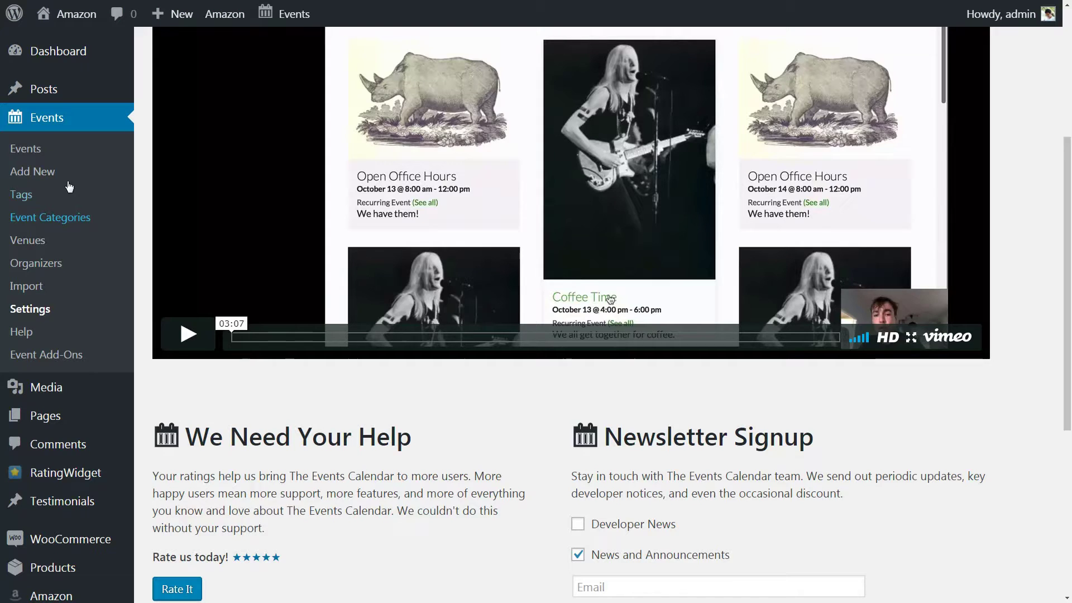
- Publish the 'Test' event with its venue, then place the Events List widget below Search
left_click(32, 170)
scroll(964, 342, "down", 5)
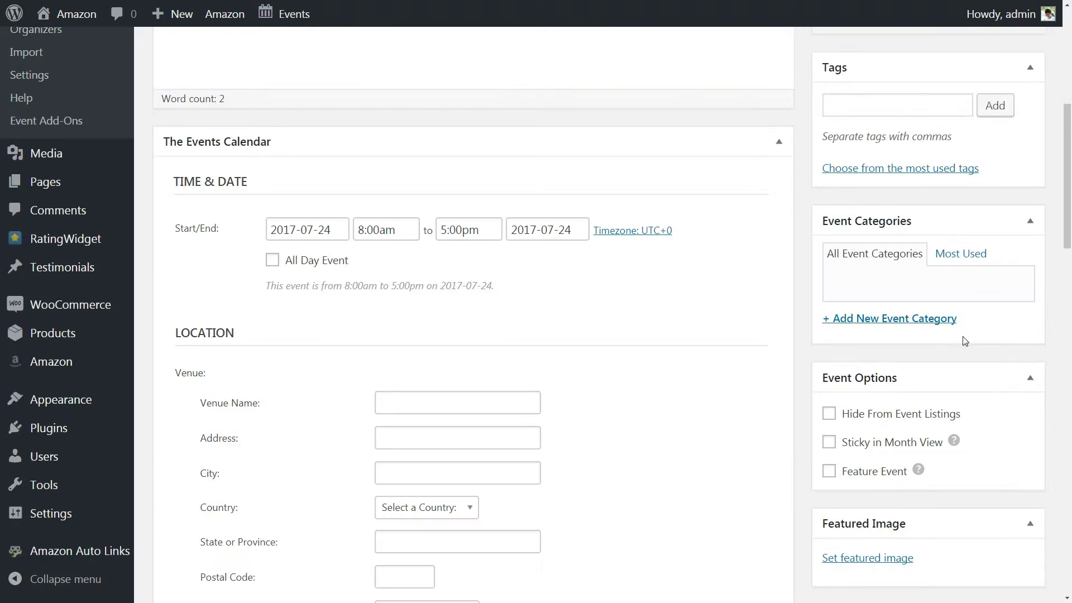
scroll(963, 340, "down", 2)
left_click(392, 290)
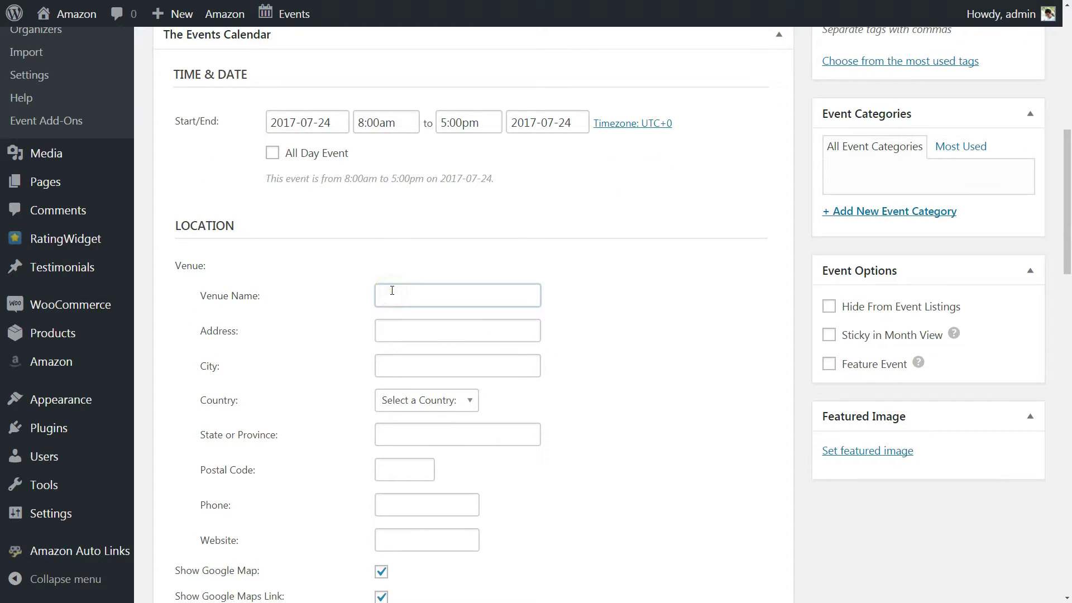
type("enue")
scroll(960, 400, "up", 5)
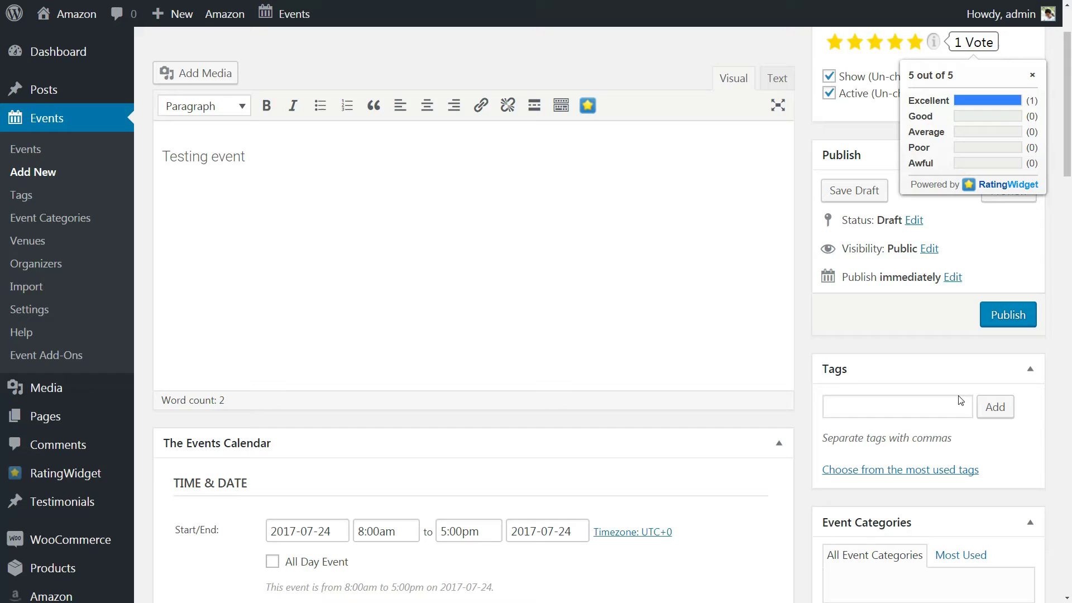
scroll(960, 401, "up", 1)
left_click(1011, 409)
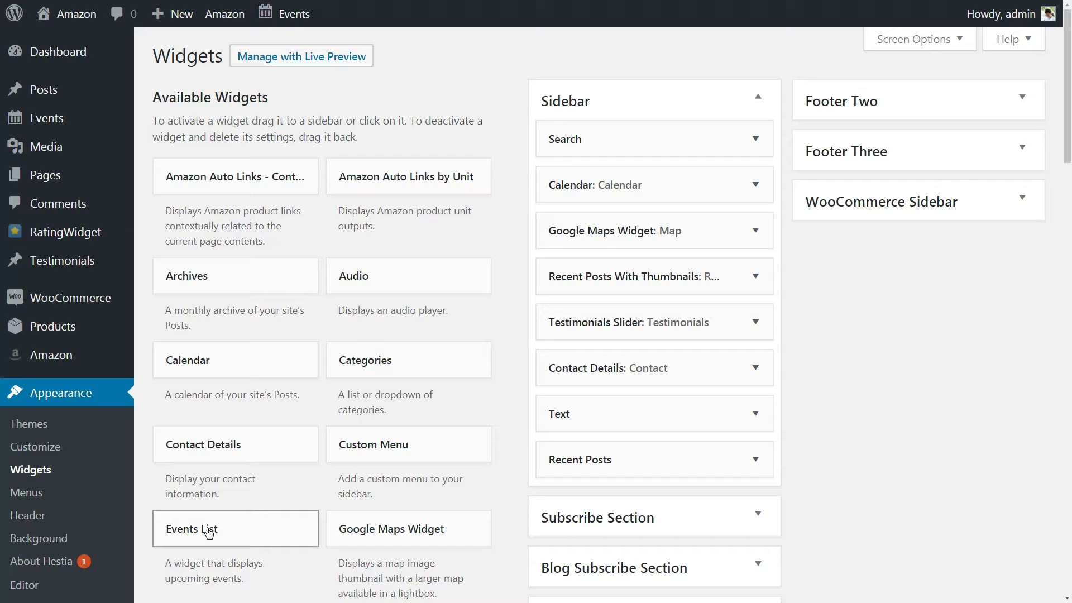
left_click_drag(209, 530, 591, 175)
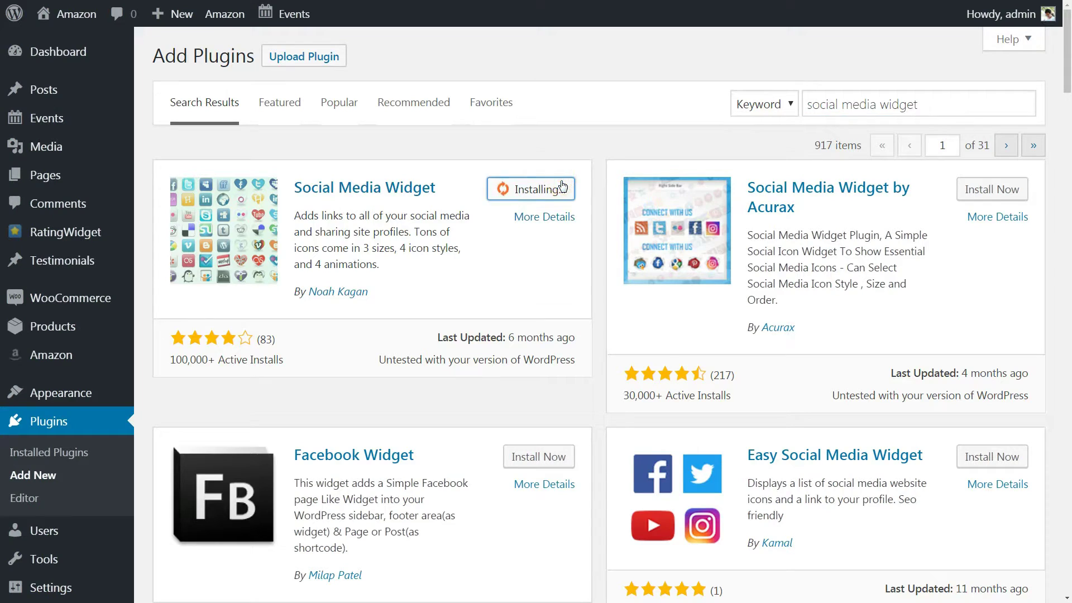
- Activate the newly installed Social Media Widget plugin and go to the Widgets page
left_click(546, 190)
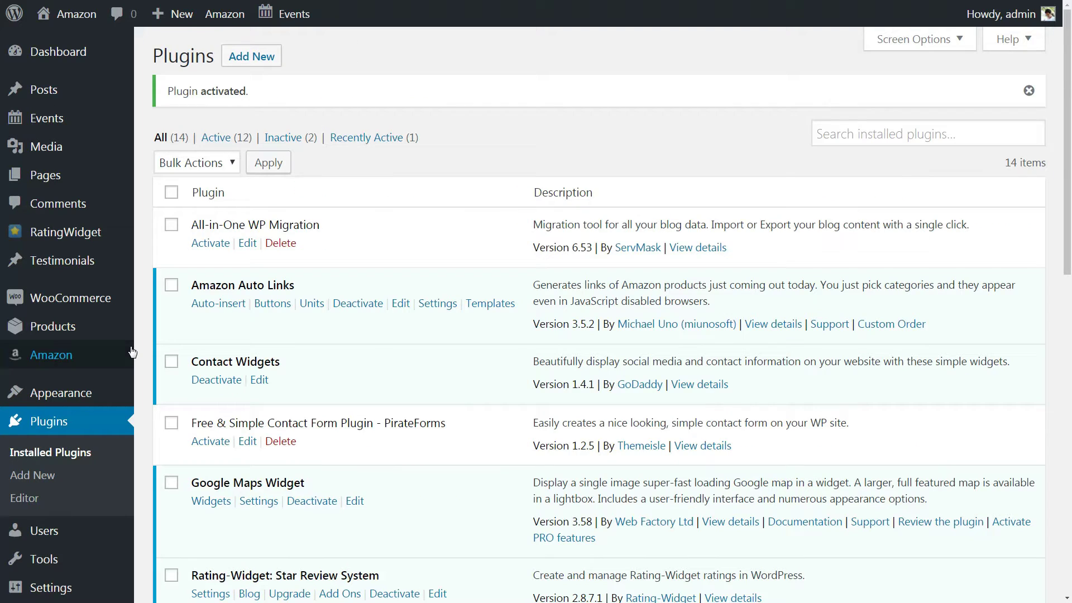
mouse_move(61, 393)
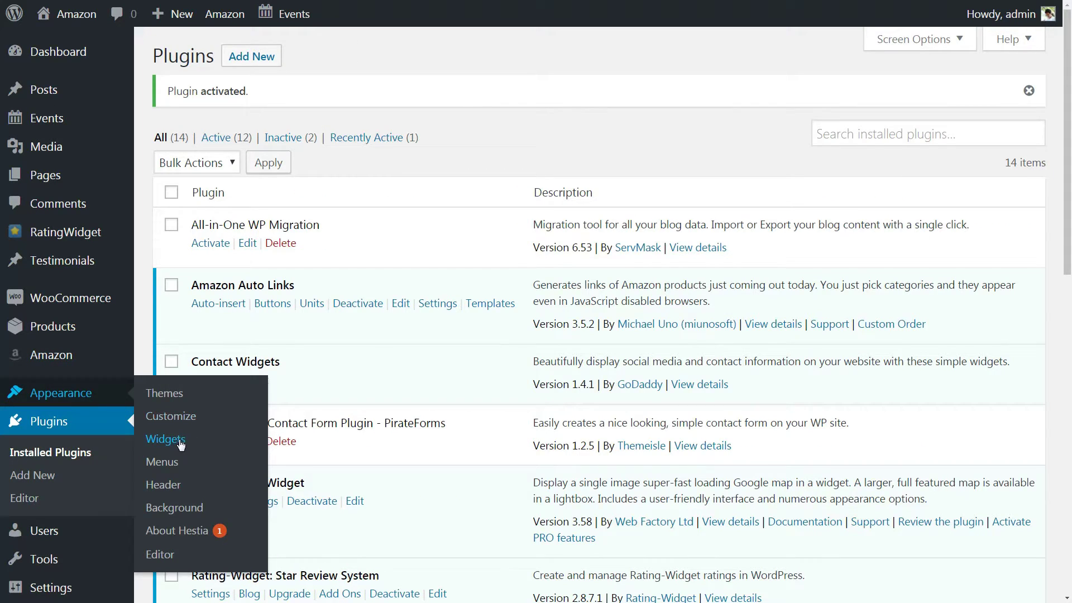
left_click(174, 440)
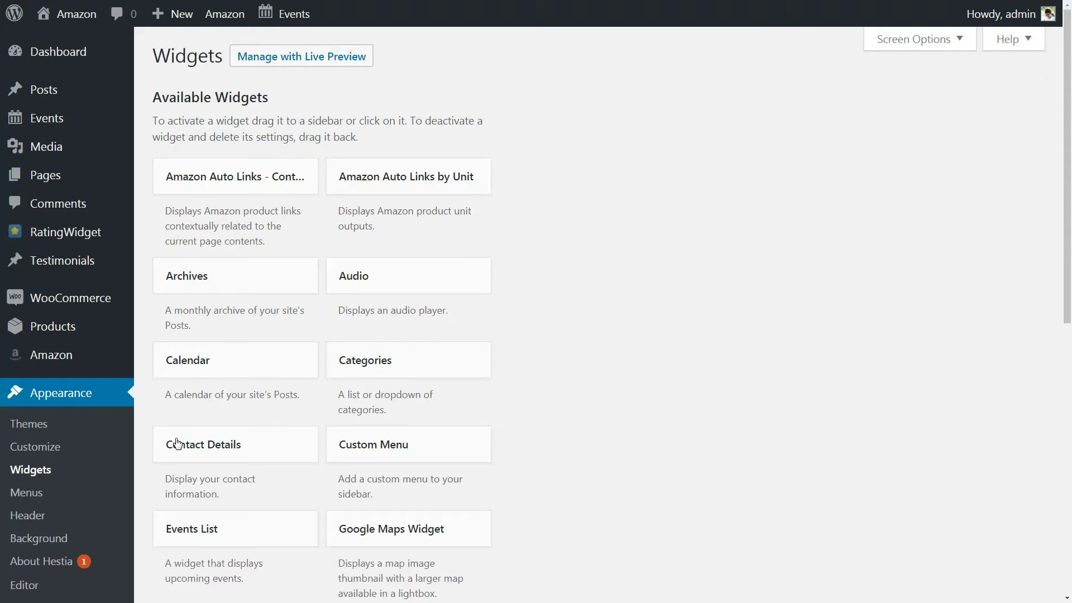
scroll(251, 335, "down", 10)
mouse_move(237, 333)
left_mouse_down()
mouse_move(449, 202)
mouse_move(634, 64)
mouse_move(696, 127)
mouse_move(694, 148)
mouse_move(638, 136)
left_mouse_up()
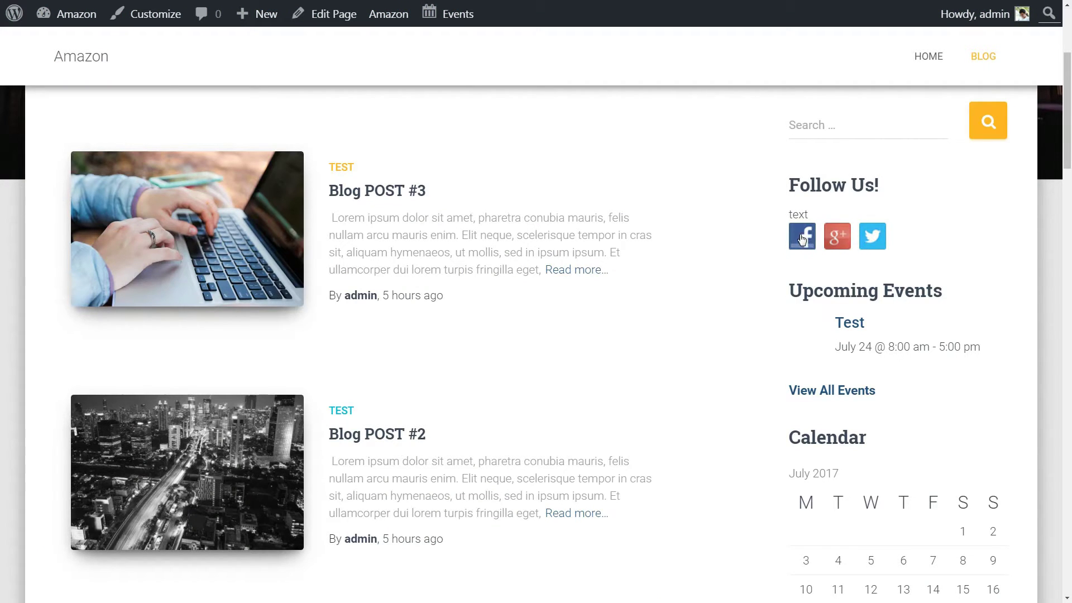
scroll(920, 252, "up", 3)
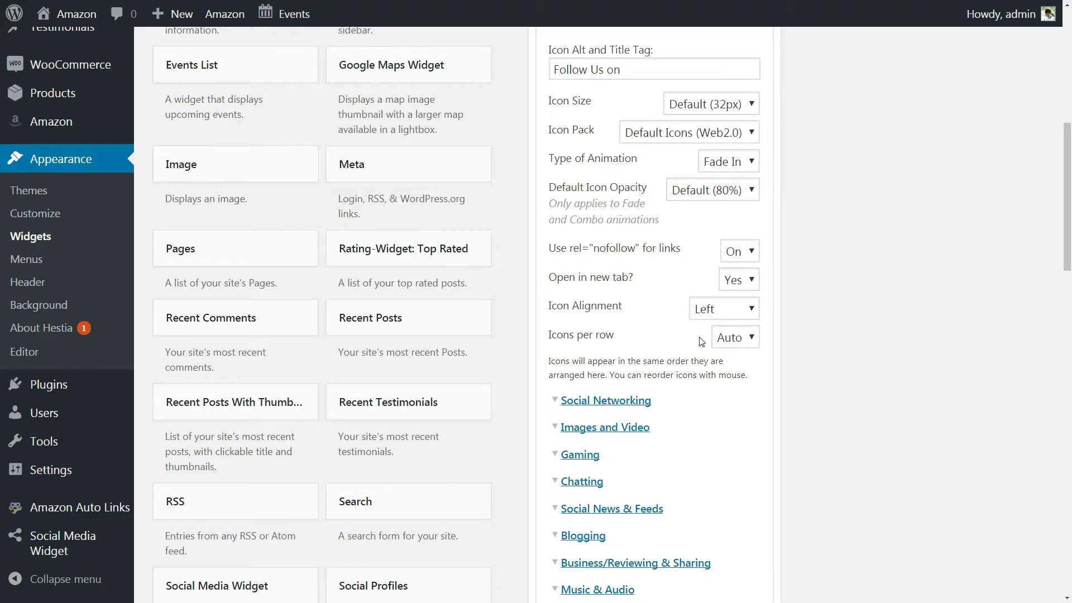
scroll(701, 341, "down", 3)
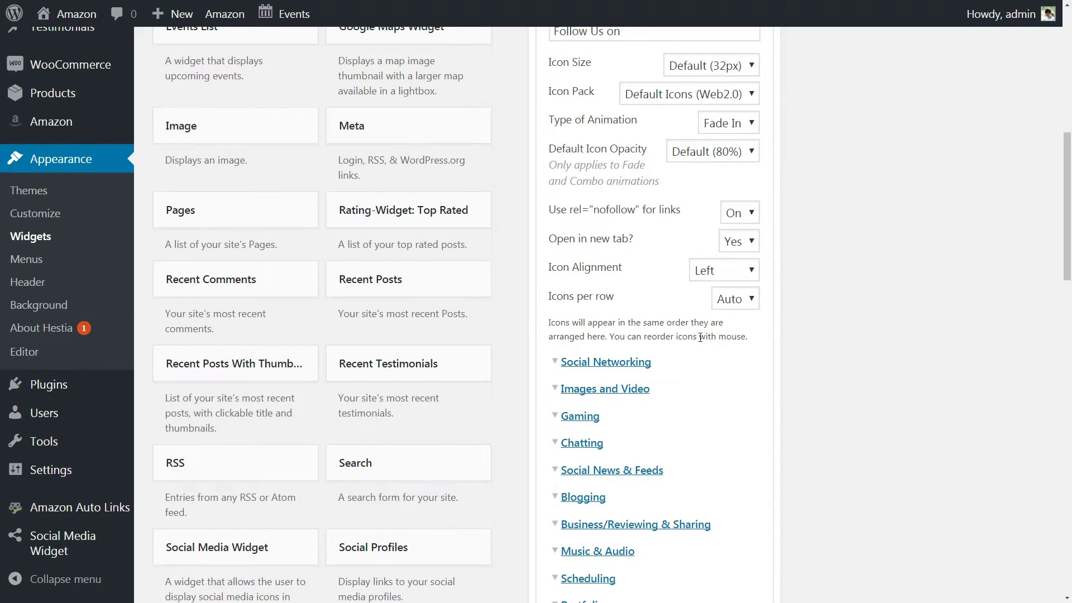
- In the social widget's Social Networking fields, enter the Facebook URL and begin the Google+ URL
left_click(573, 256)
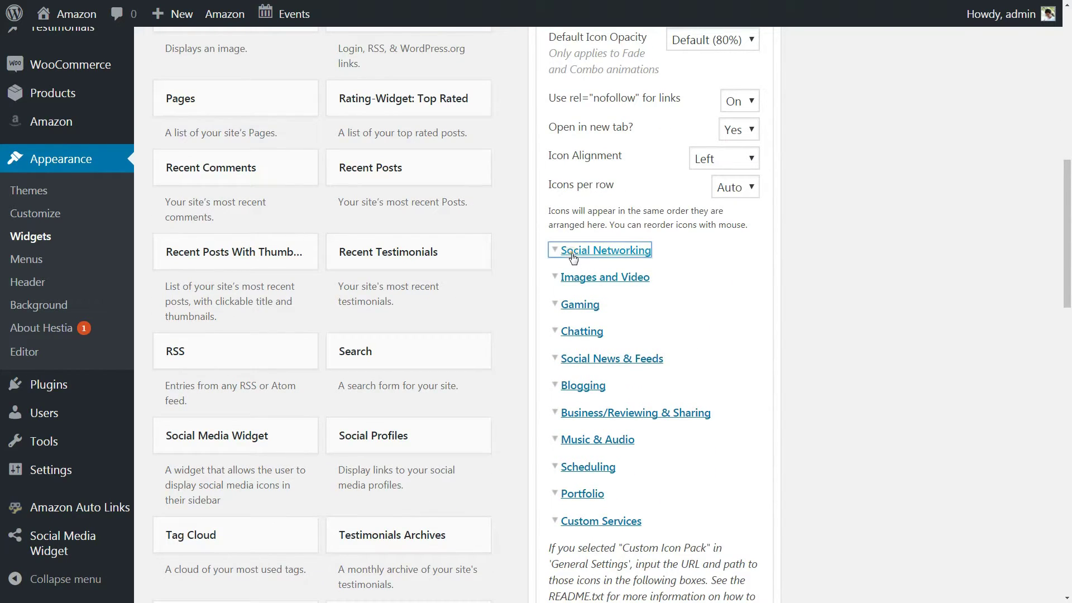
scroll(655, 298, "down", 1)
left_click(616, 243)
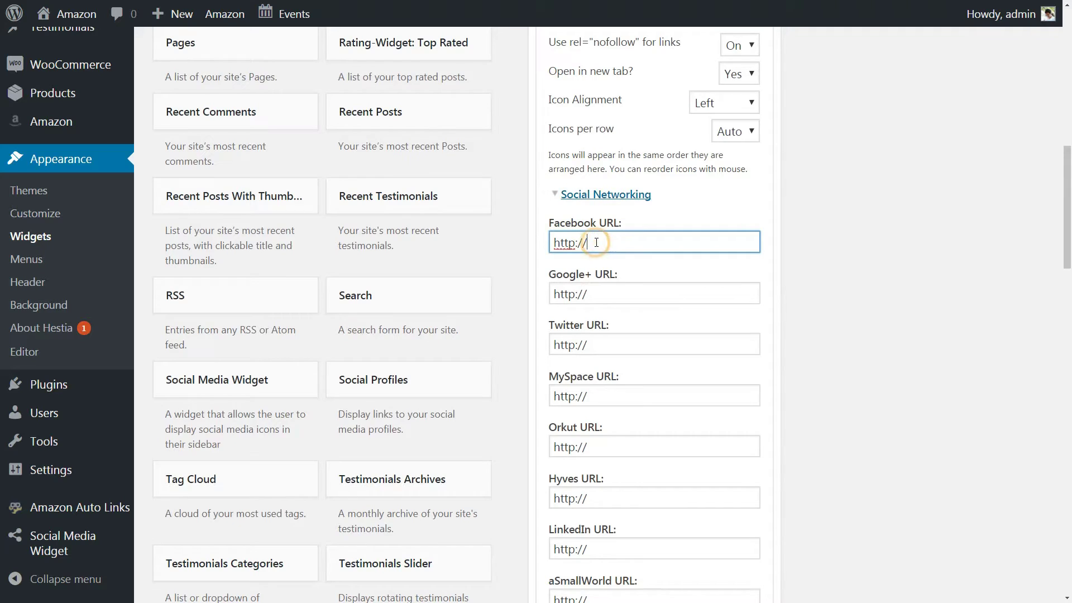
type("facebook.com")
key("Tab")
left_click(590, 287)
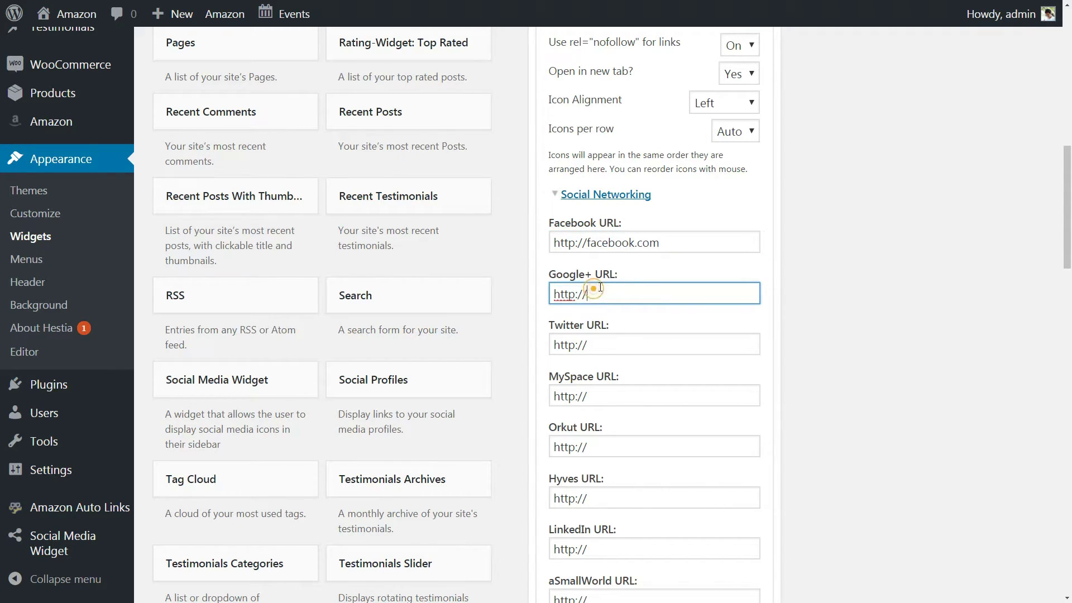
type("plus.")
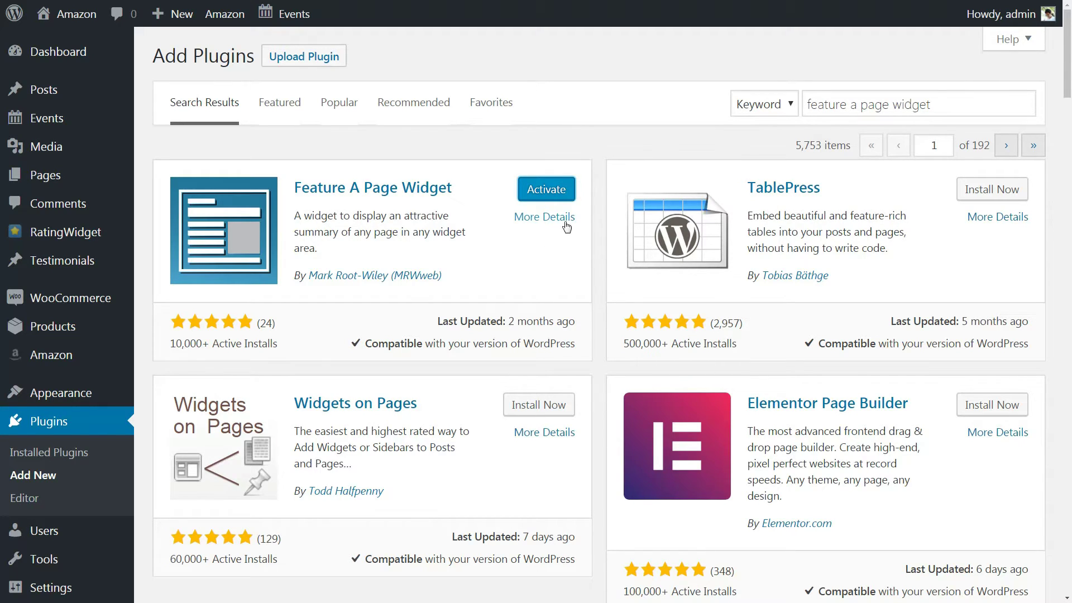
- Activate Feature A Page Widget and save a 'Featured Page' sidebar widget featuring Shop
left_click(564, 191)
mouse_move(61, 394)
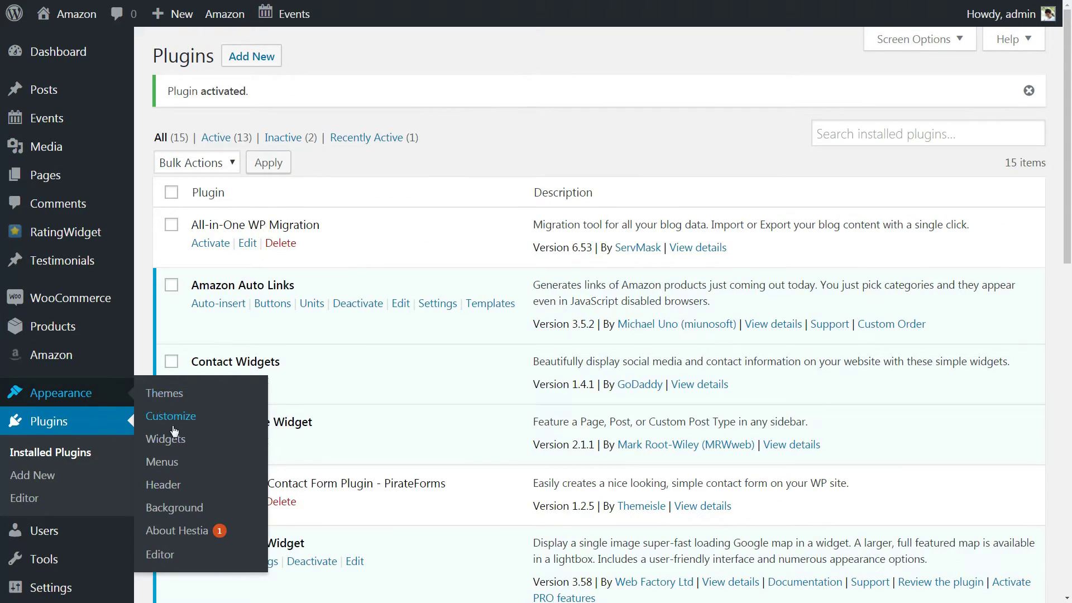
left_click(176, 442)
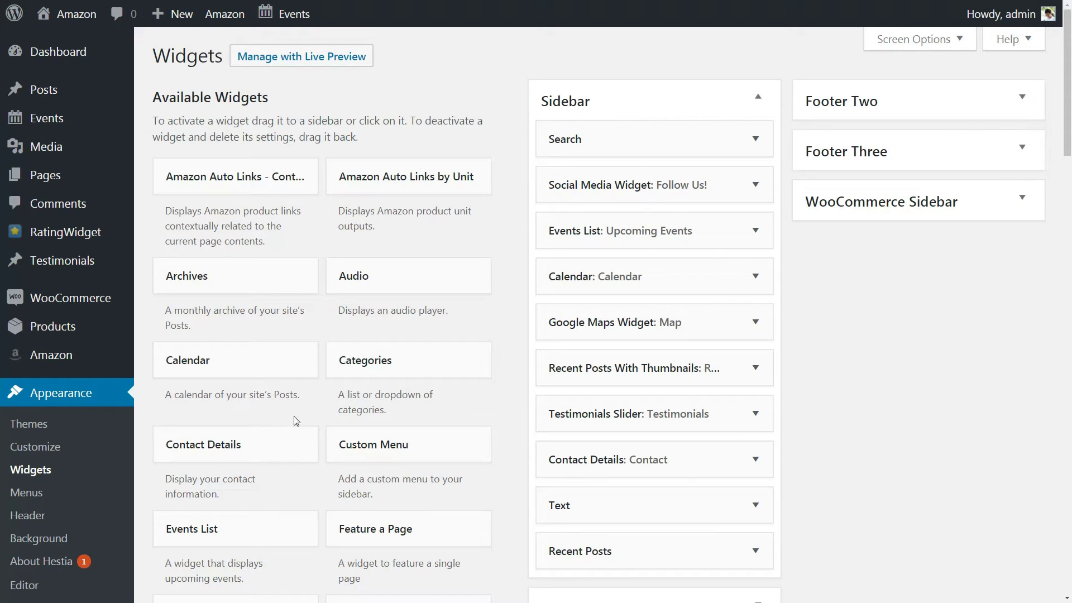
mouse_move(370, 536)
left_mouse_down()
mouse_move(398, 469)
mouse_move(586, 173)
mouse_move(644, 173)
left_mouse_up()
left_click(641, 219)
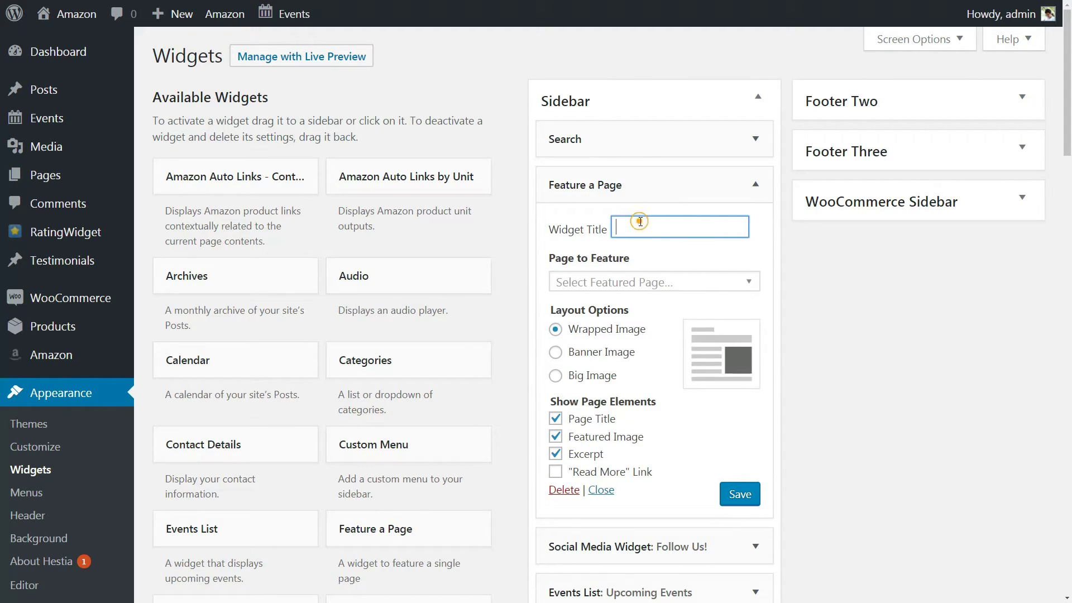
type("Featured P")
type("age")
left_click(727, 283)
left_click(645, 356)
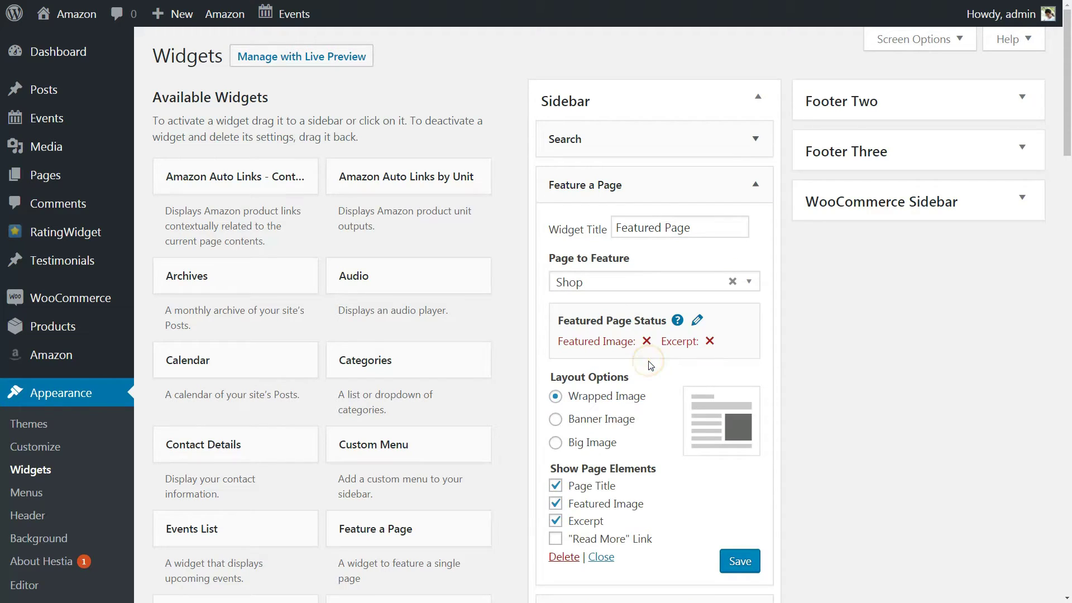
scroll(651, 348, "down", 3)
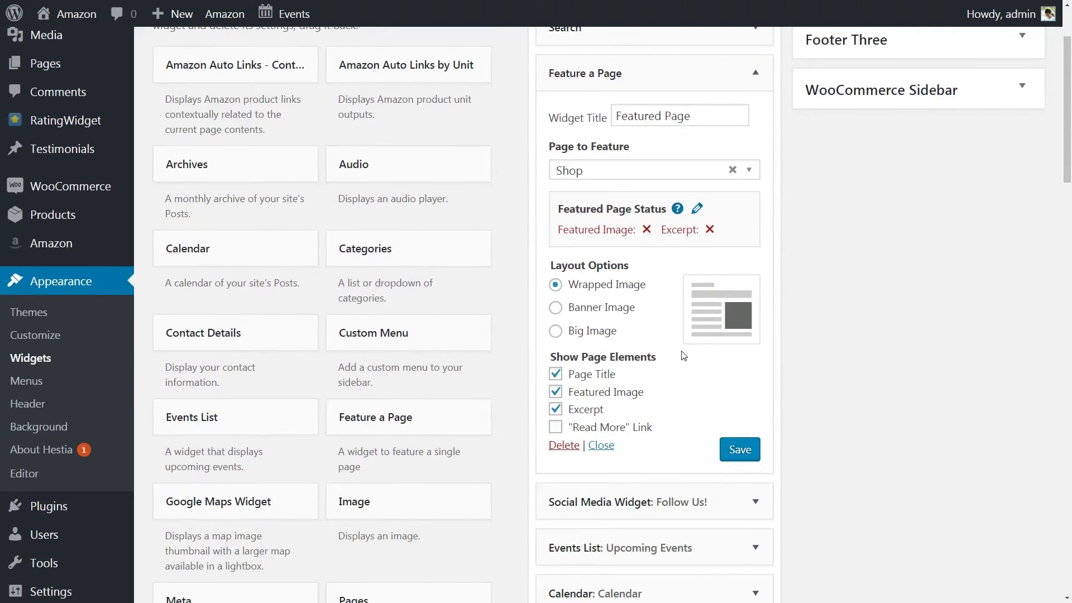
left_click(734, 450)
scroll(587, 335, "up", 3)
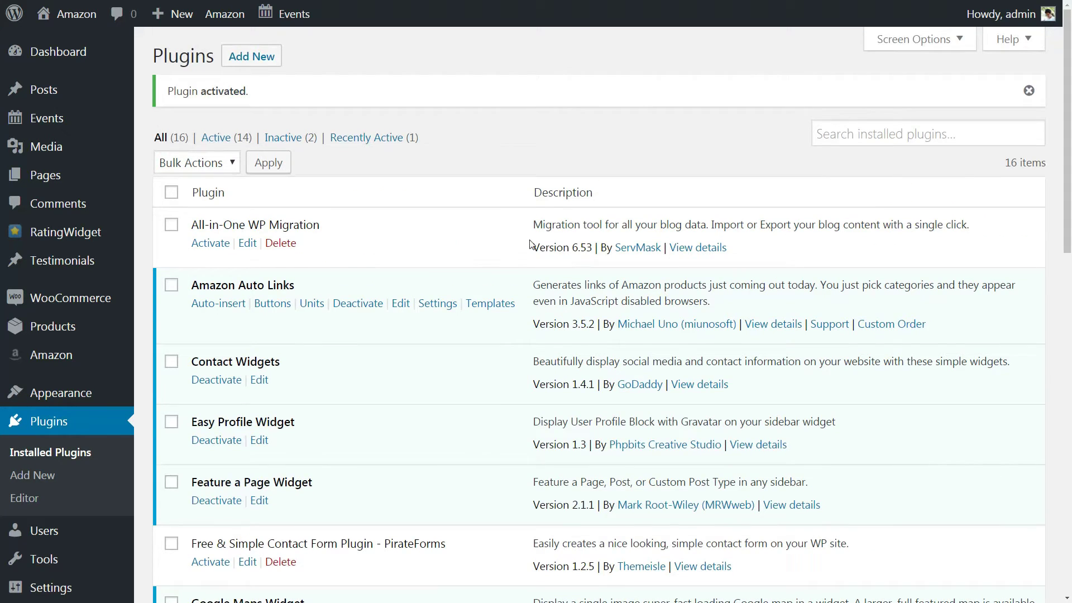
mouse_move(60, 394)
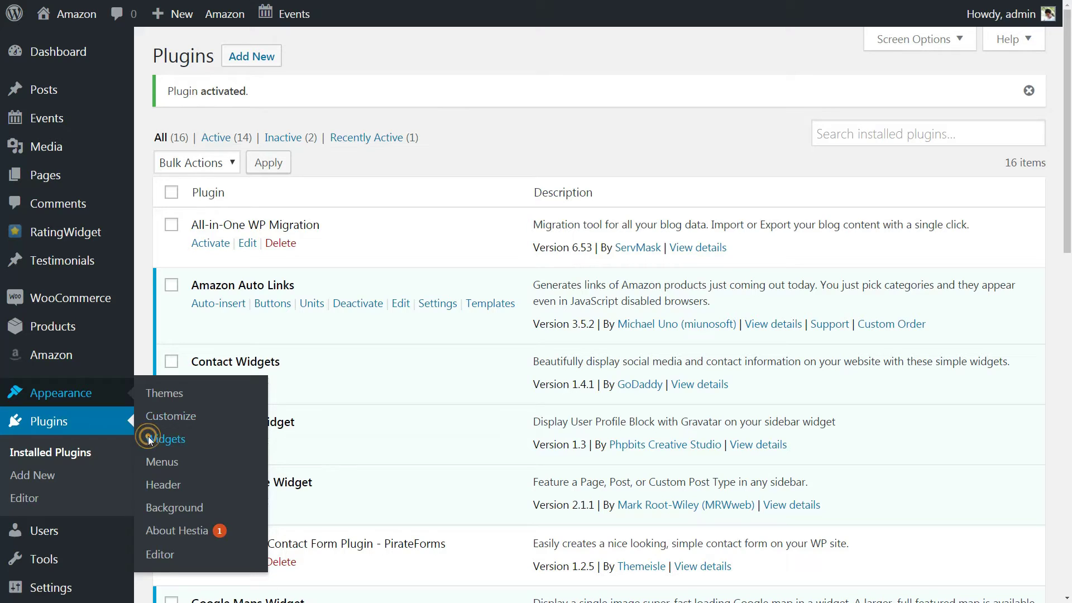
- On the Widgets page, drop the Easy Profile widget into the sidebar below Search
left_click(150, 440)
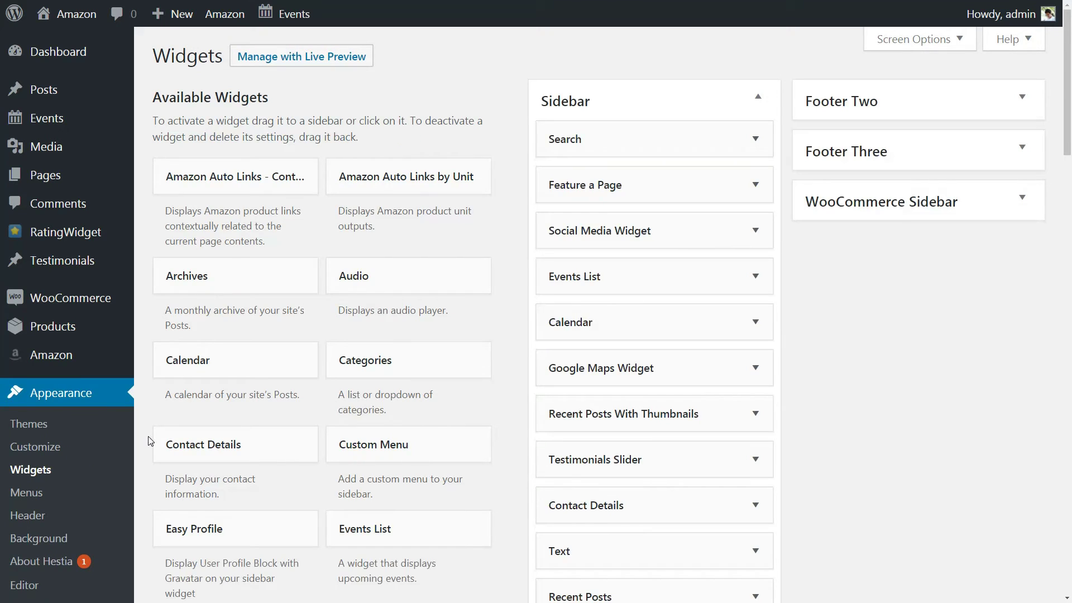
left_click_drag(193, 531, 595, 171)
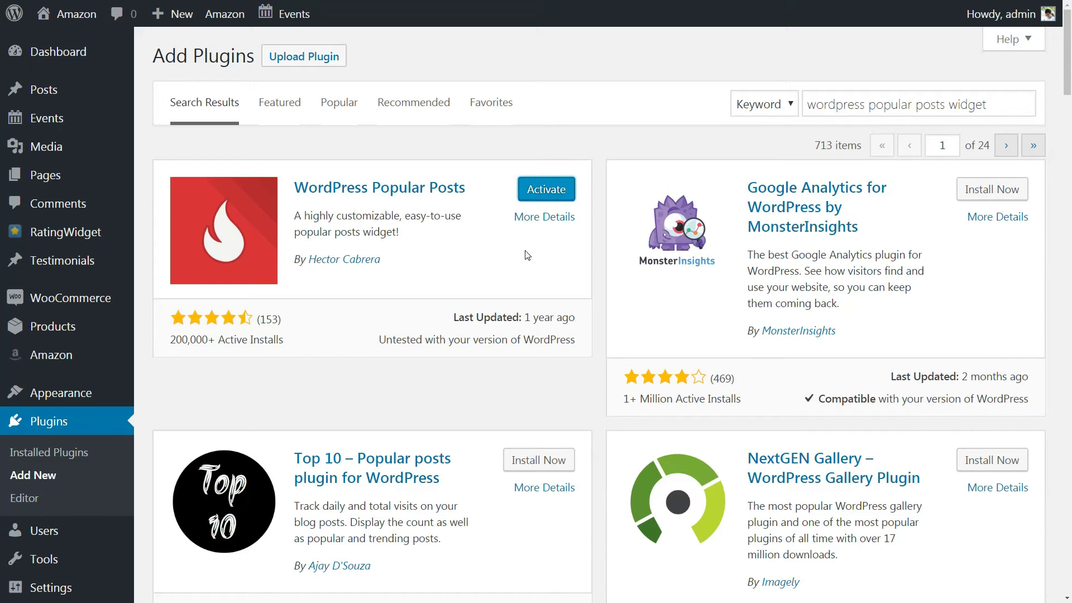
- Activate the WordPress Popular Posts plugin and drag its widget under Search, above Easy Profile
left_click(544, 193)
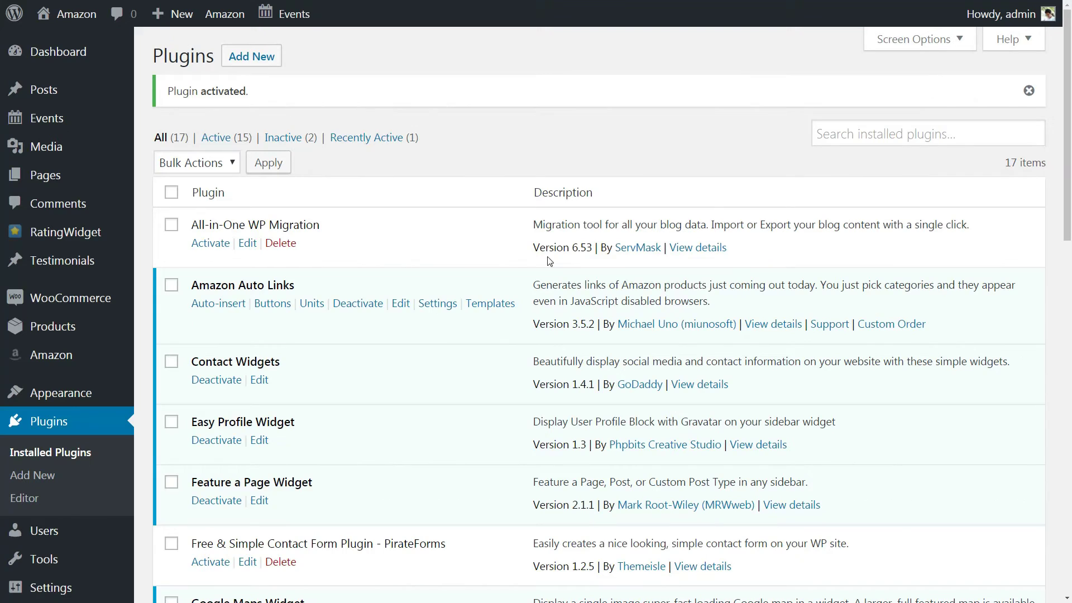
mouse_move(60, 393)
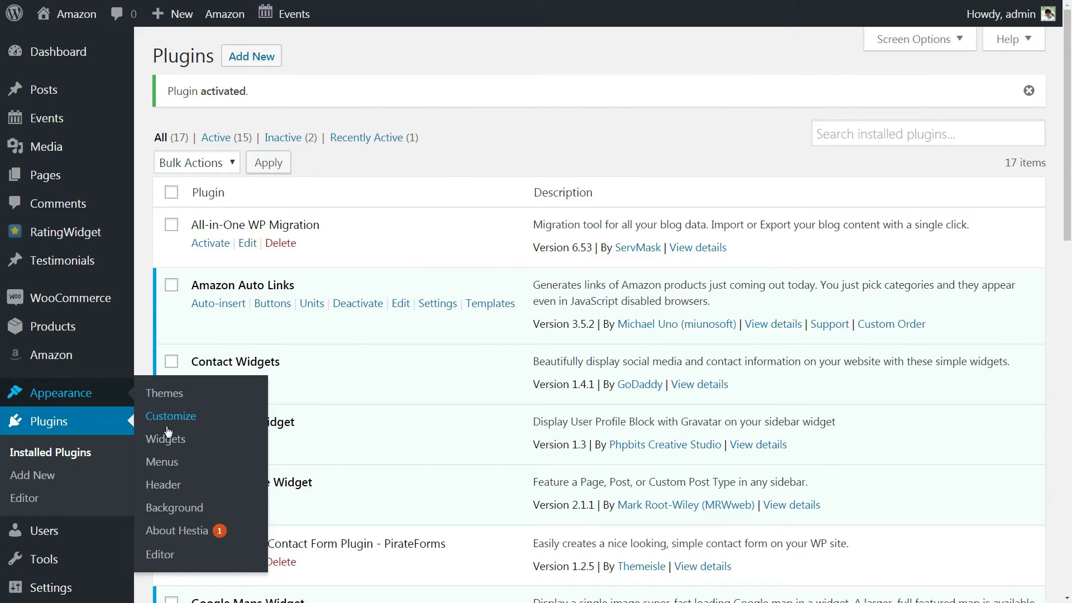
left_click(172, 445)
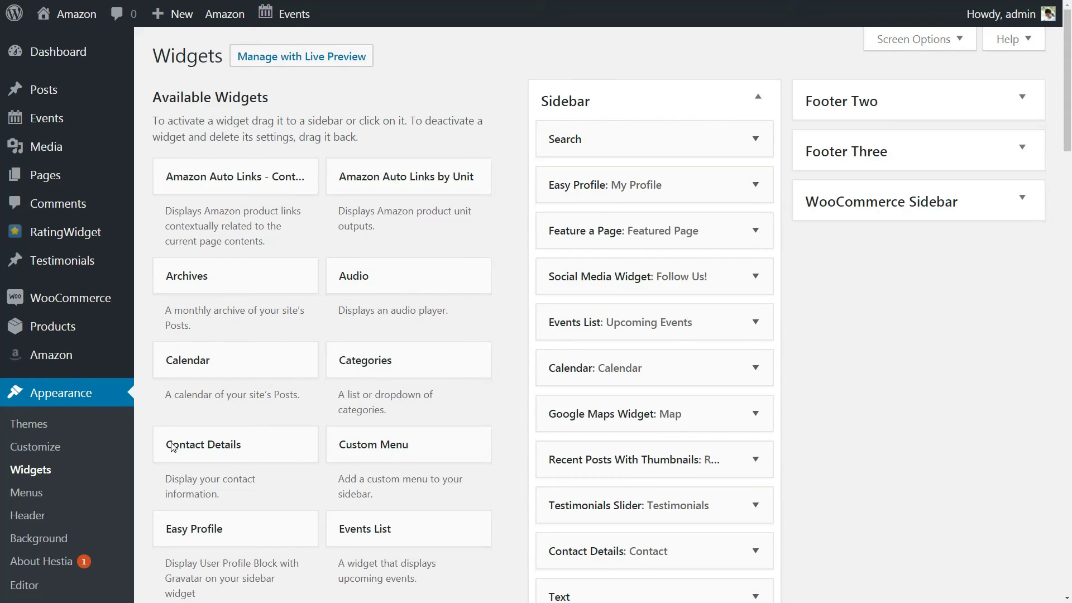
scroll(227, 427, "down", 15)
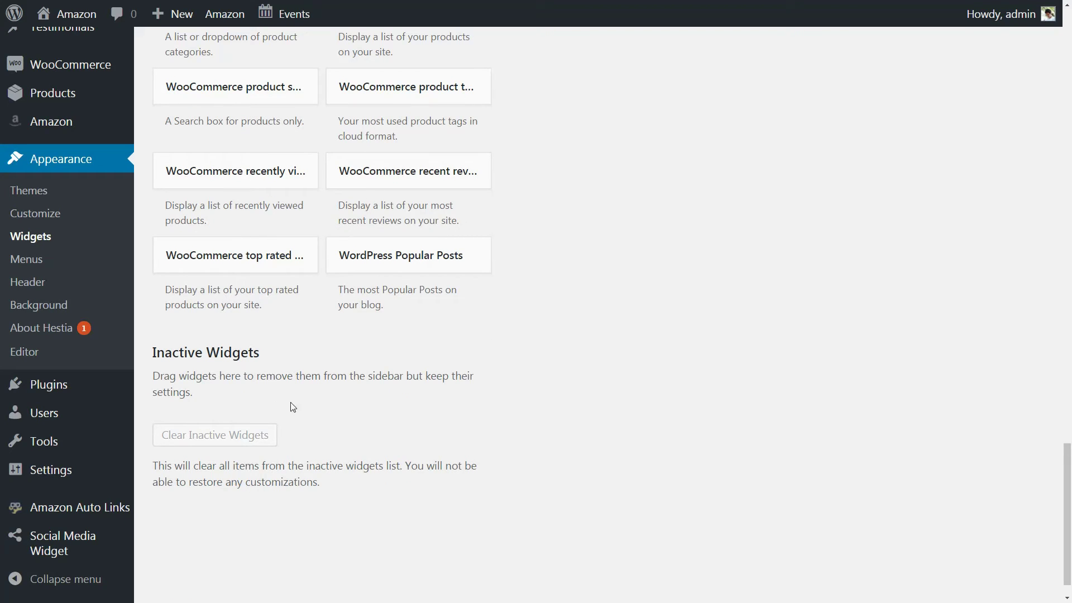
mouse_move(381, 258)
left_mouse_down()
mouse_move(553, 43)
mouse_move(611, 145)
mouse_move(612, 181)
left_mouse_up()
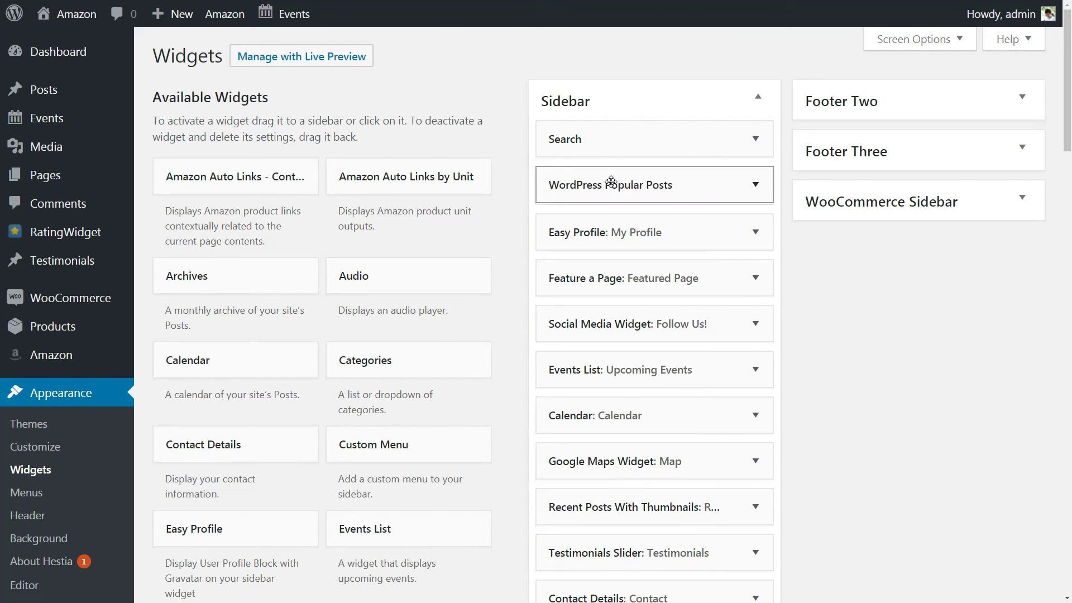
- Title the popular posts widget 'WP Popular Posts', show 3 posts, sorted by Total views
left_click(591, 243)
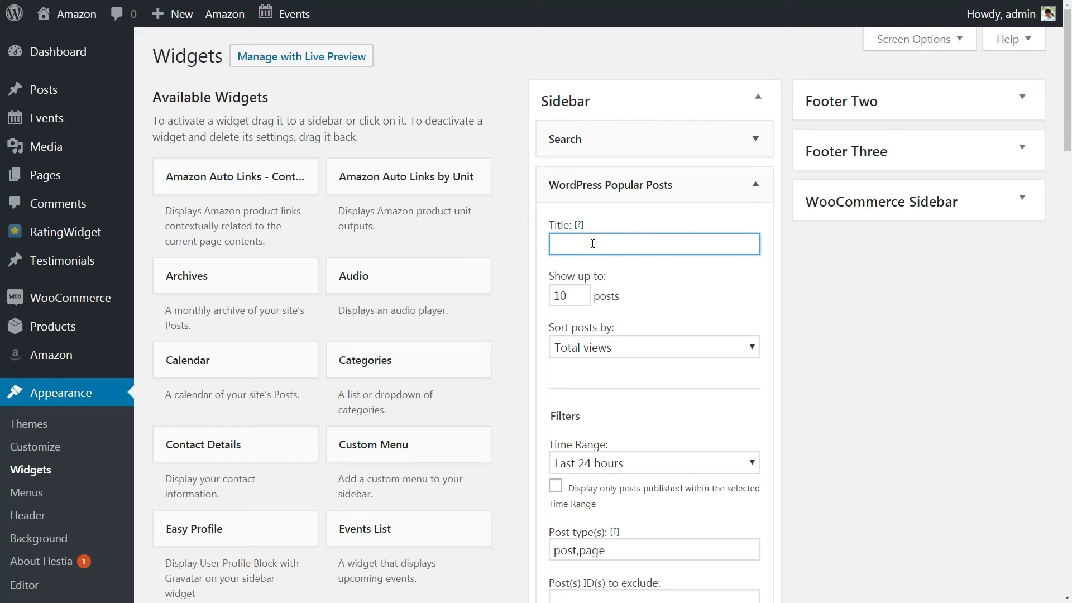
type("WP Po")
type("pular Postsys")
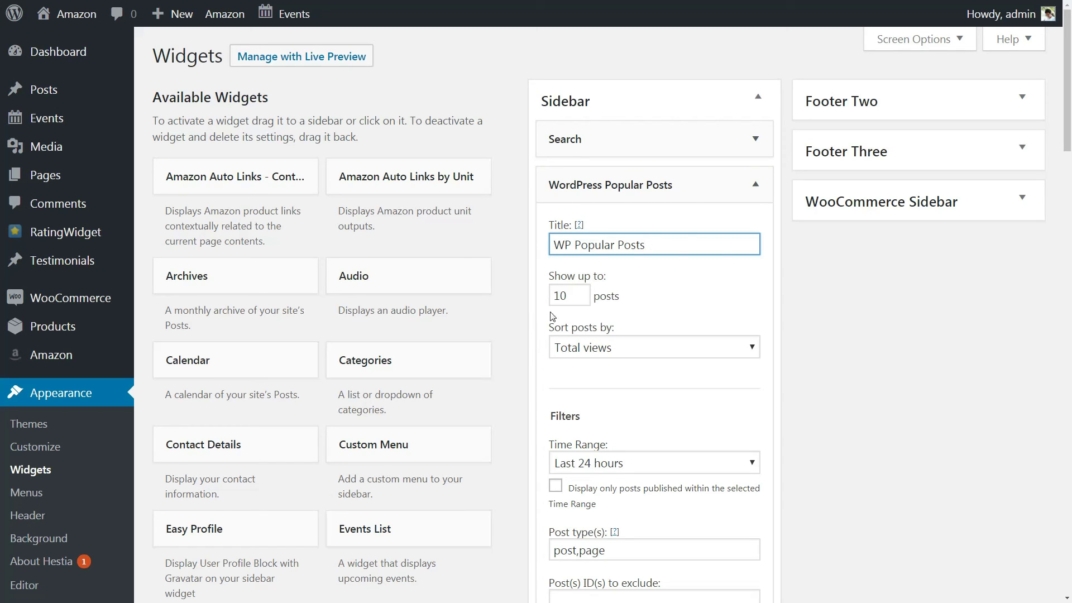
double_click(563, 295)
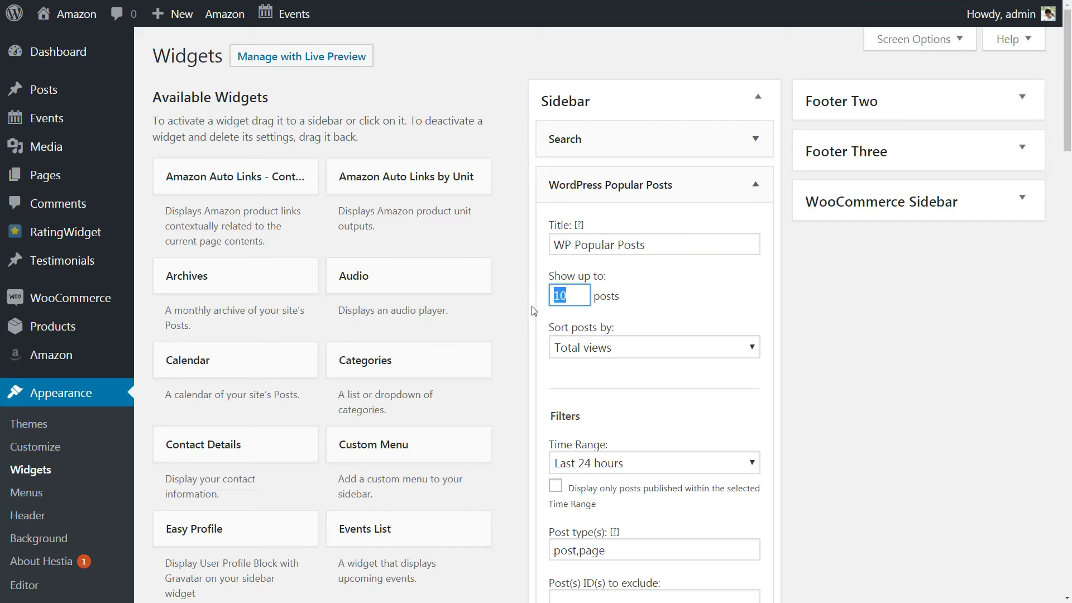
type("3")
left_click(635, 357)
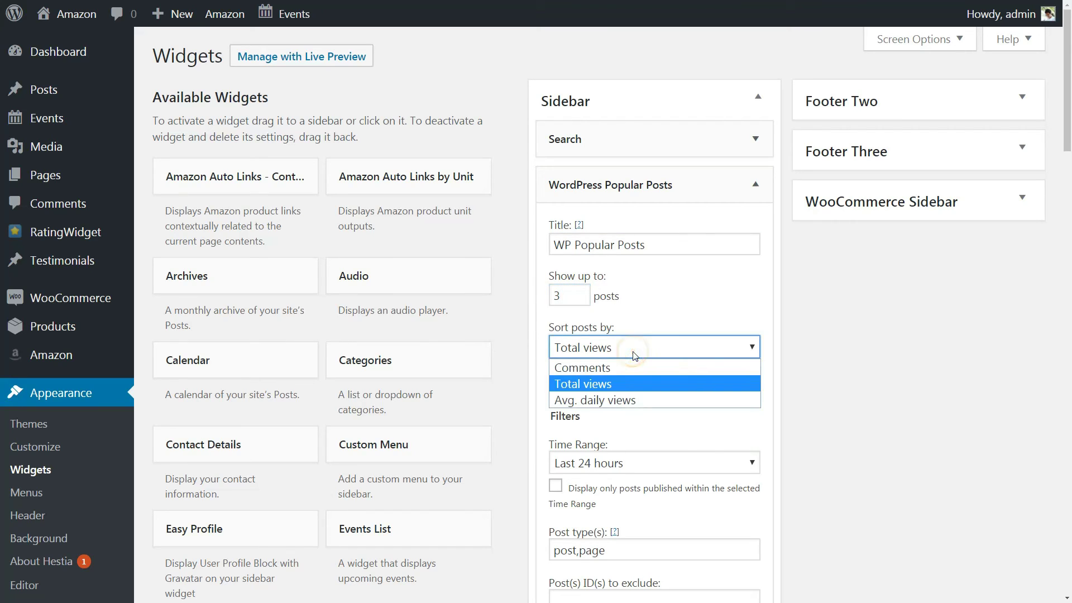
left_click(625, 383)
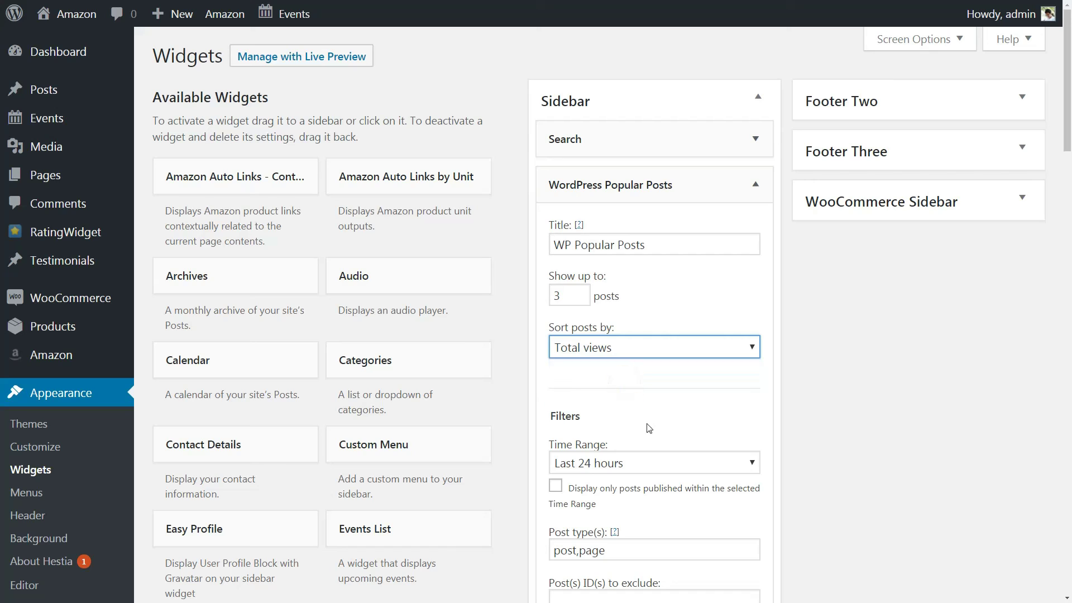